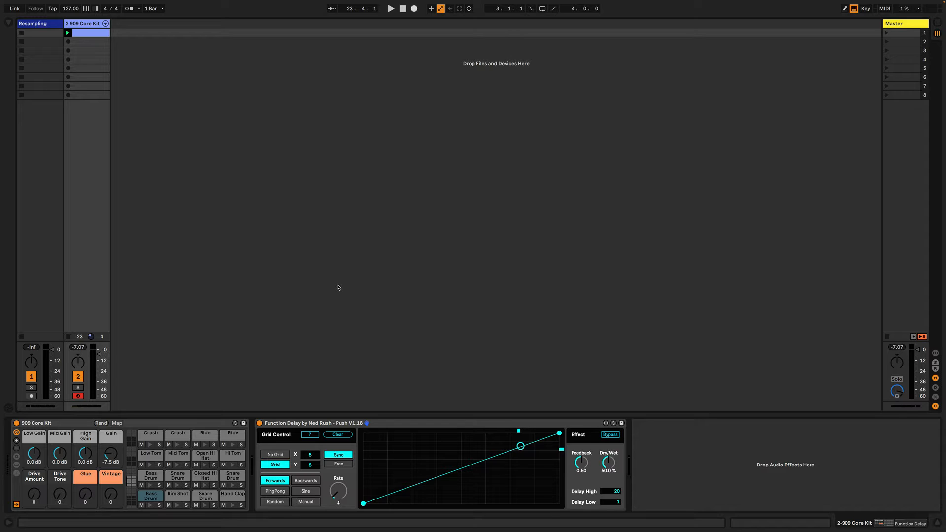
Turn on the editing hints for the Function Delay graph, and try drawing two points on the line and removing both.
click(429, 350)
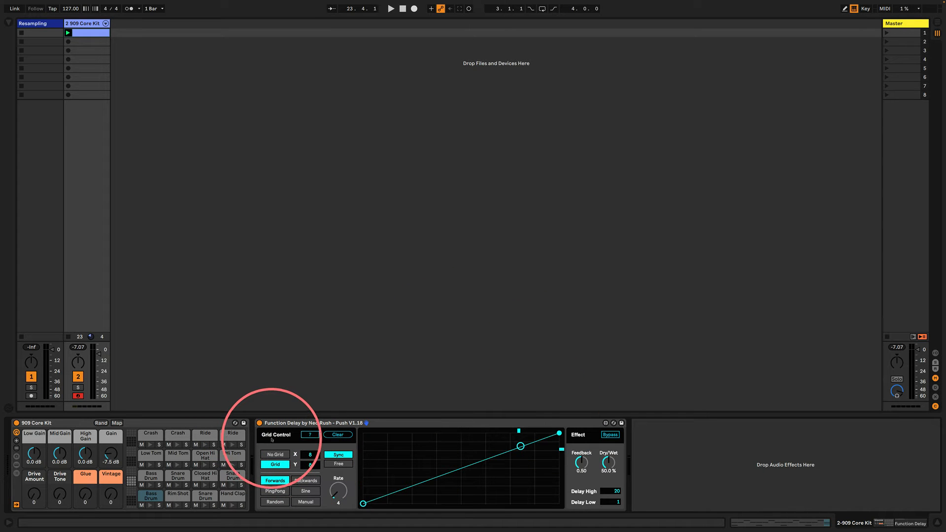
click(310, 435)
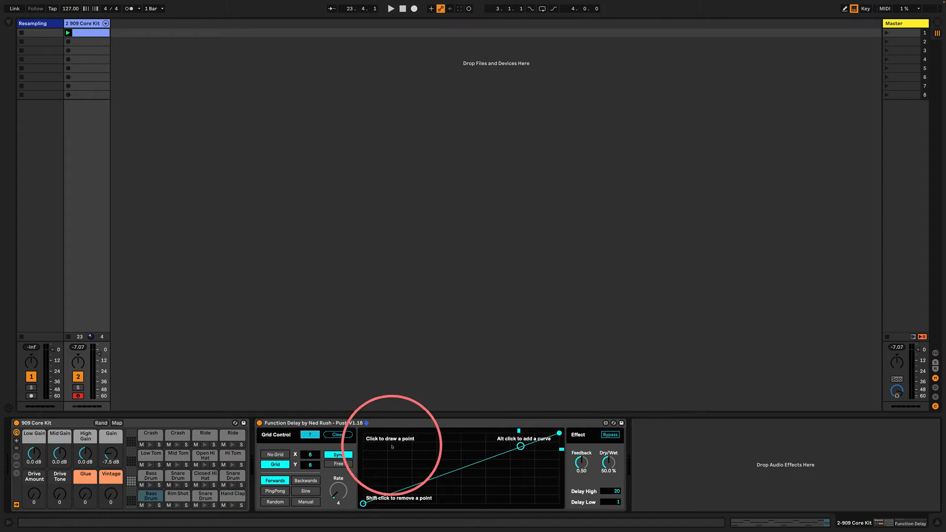
click(437, 446)
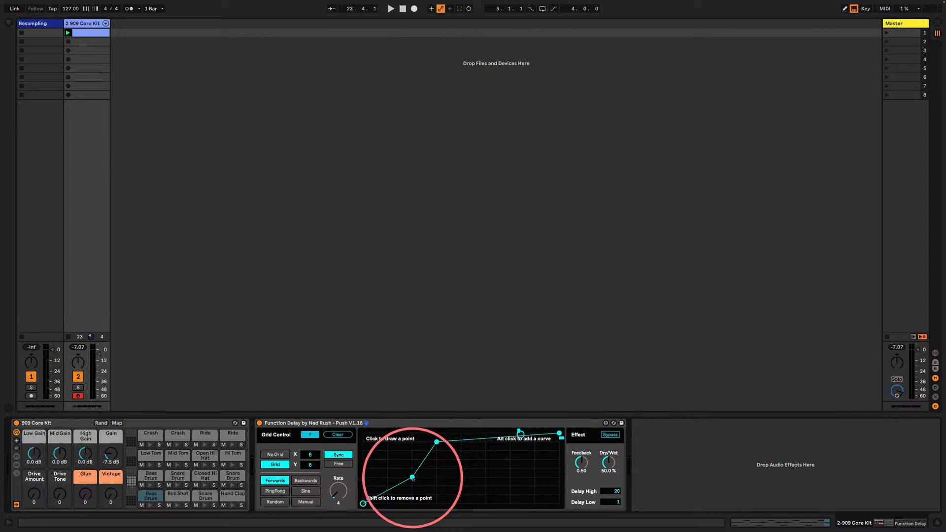
click(412, 477)
shift+click(412, 477)
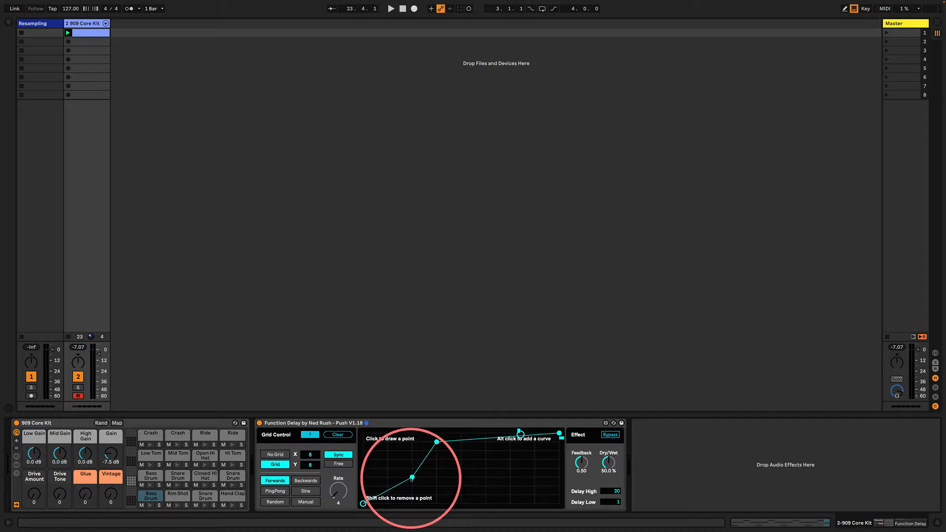
shift+click(437, 443)
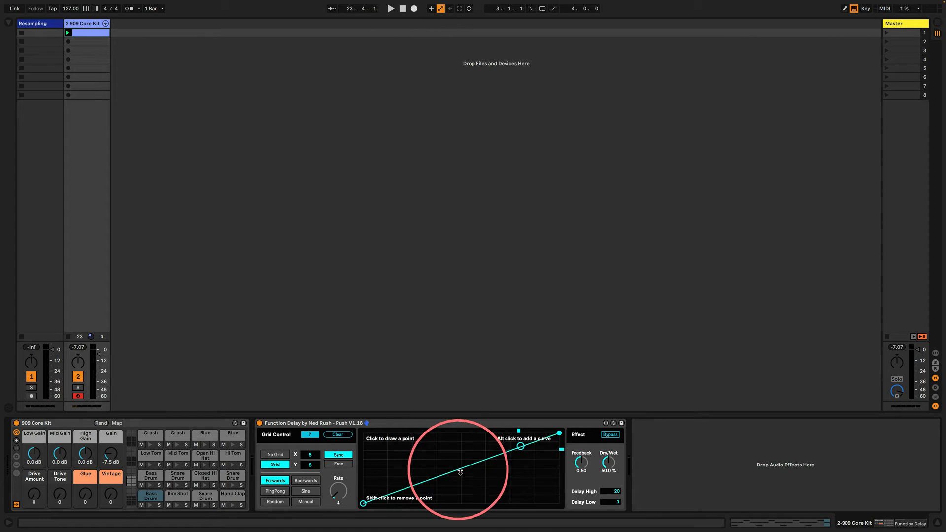
Bend the graph line into a downward curve, add four points to it and clear the graph.
drag(459, 470, 456, 472)
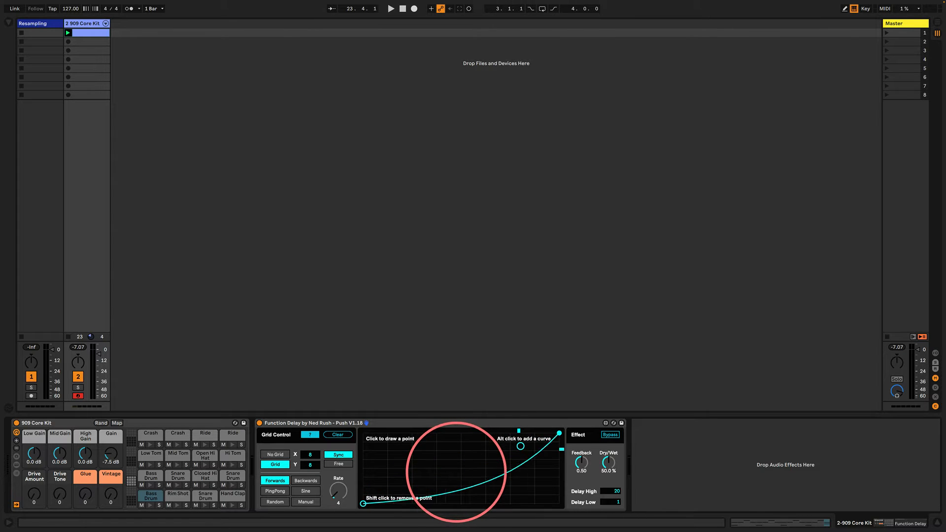
click(461, 486)
click(486, 459)
click(510, 469)
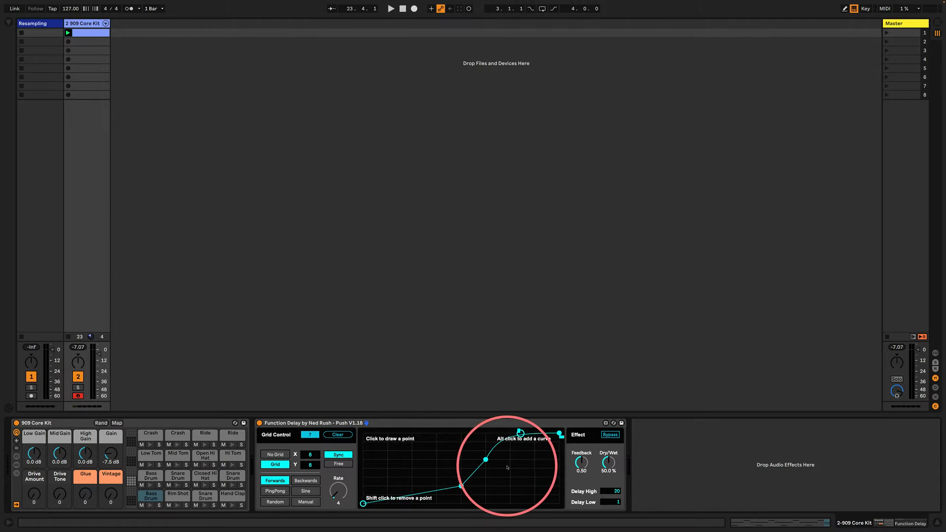
click(436, 451)
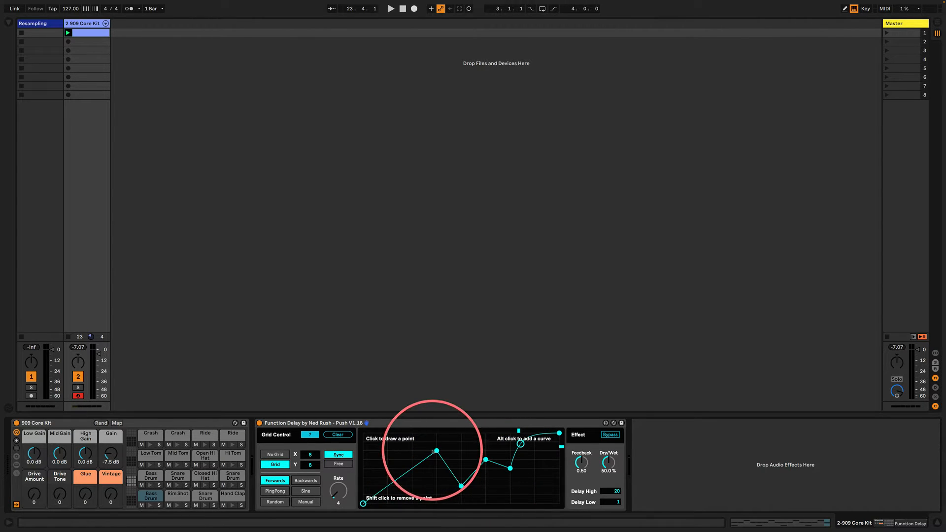
click(337, 434)
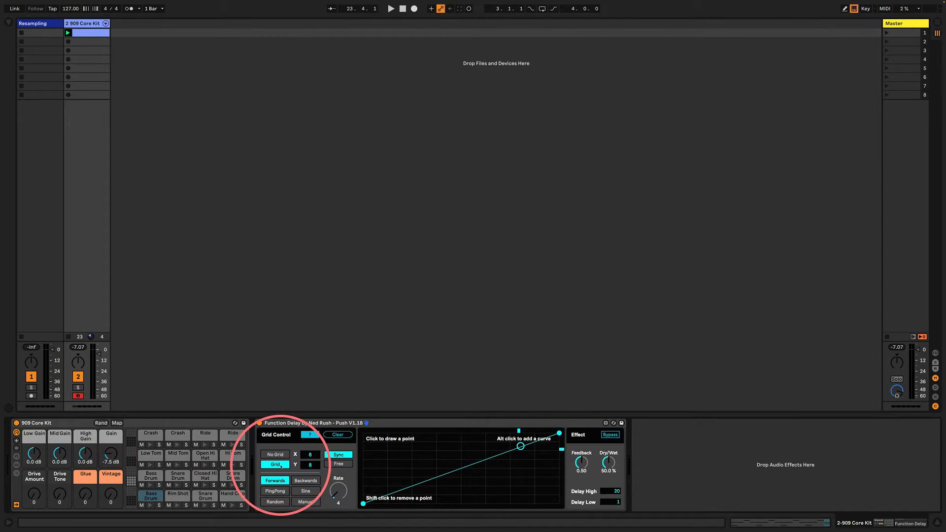
Toggle grid snapping off and on, and draw two grid-snapped points in the first quarter of the graph.
click(275, 455)
click(275, 465)
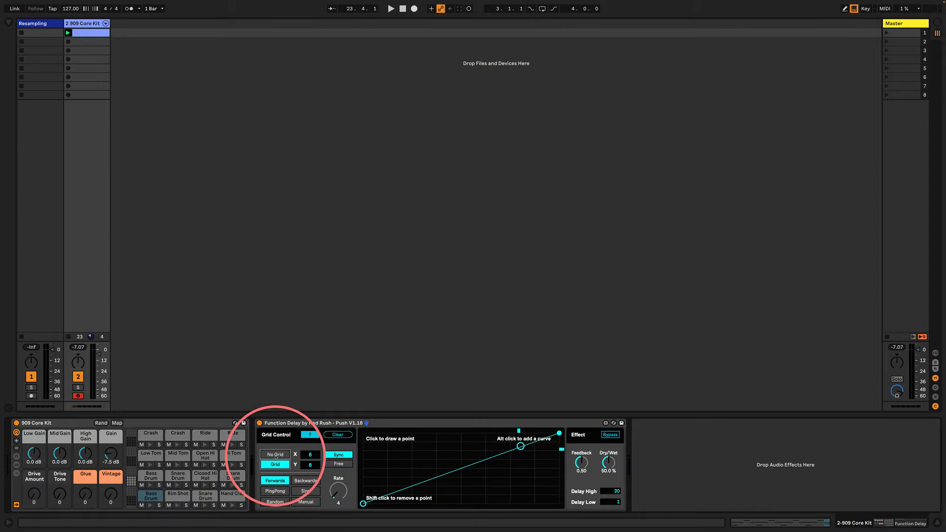
click(275, 454)
click(275, 465)
click(412, 477)
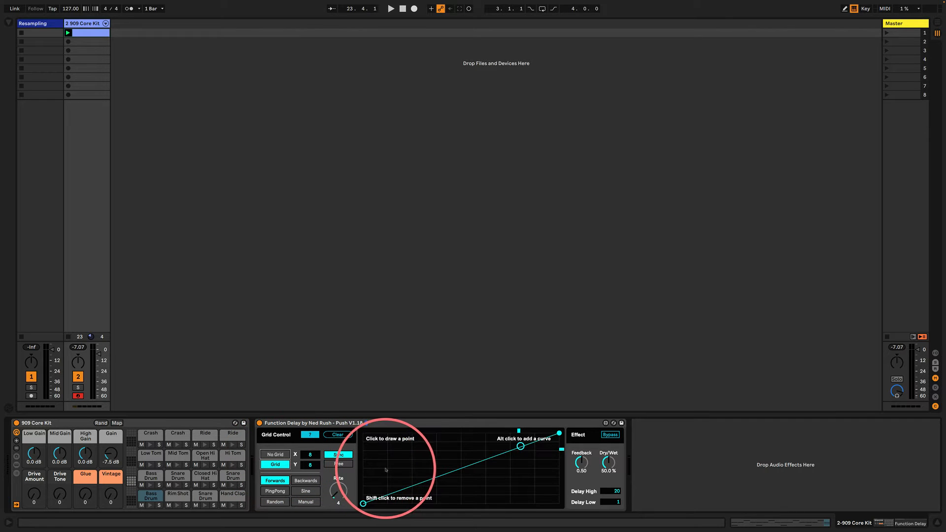
click(387, 468)
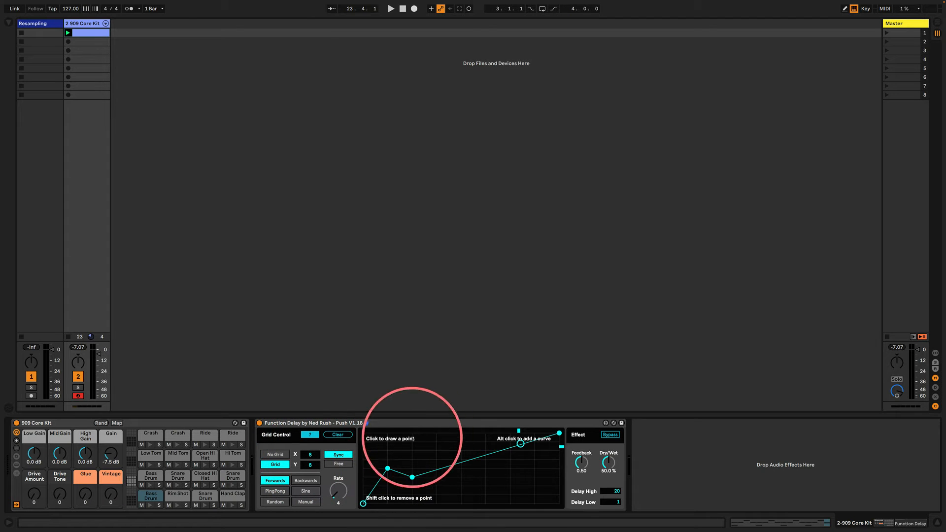
Try drawing unsnapped points with No Grid, clear the graph and restore the Grid setting.
click(275, 455)
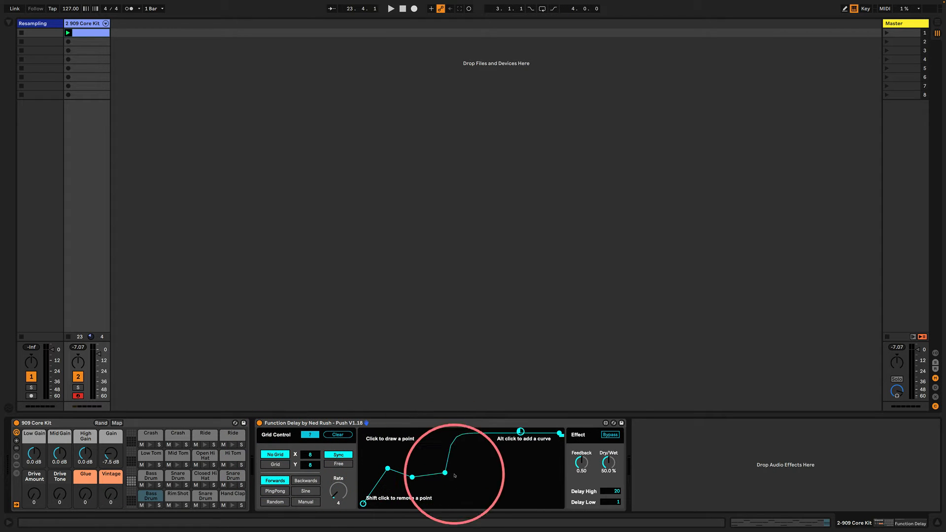
click(463, 488)
click(337, 435)
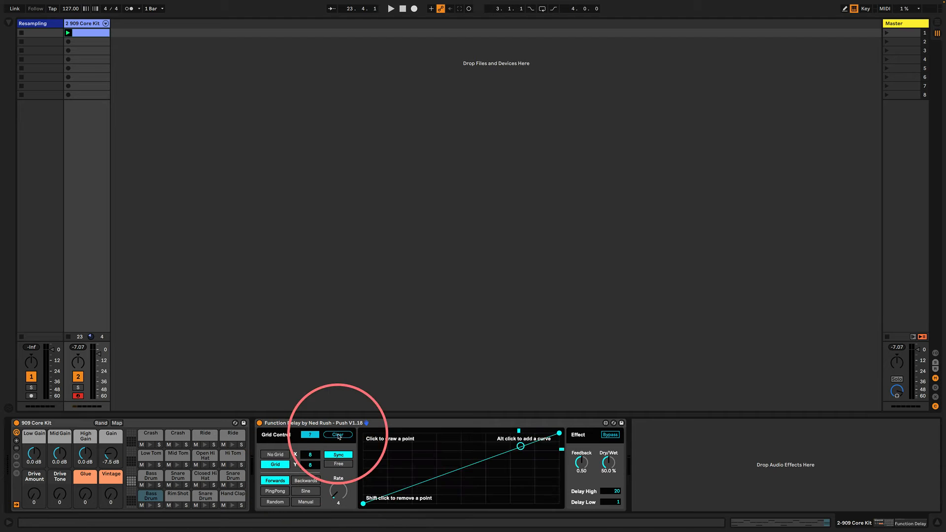
click(275, 464)
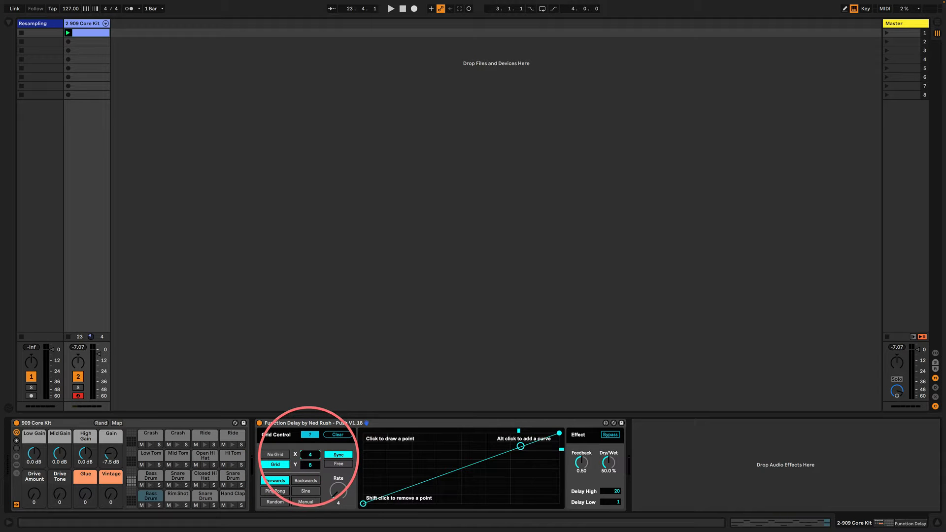
Set the grid's X and Y to 4 and draw points at a quarter across, three-quarters high, and at the graph's centre.
drag(308, 464, 308, 466)
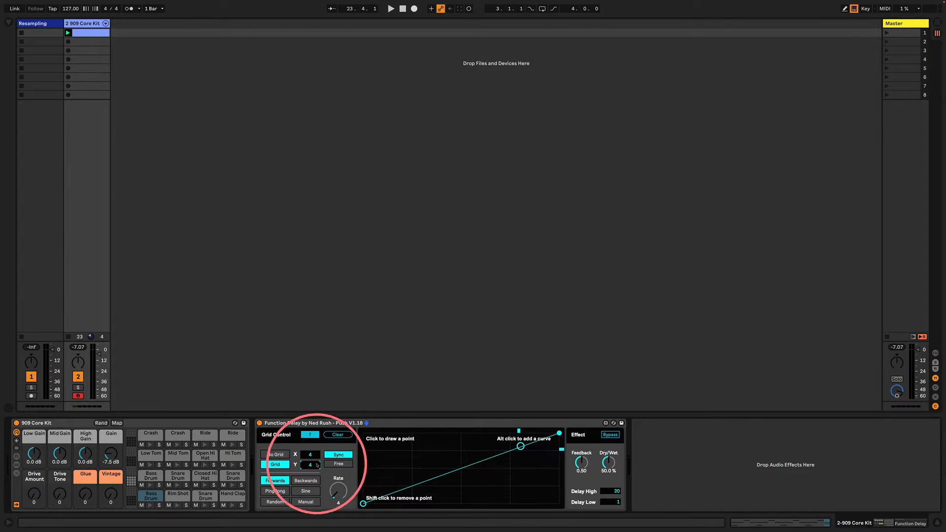
click(413, 451)
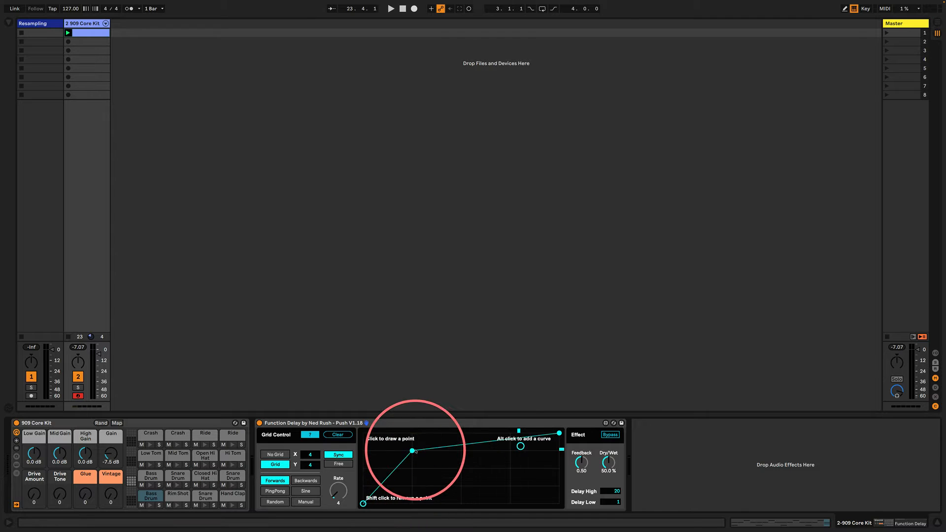
drag(461, 446, 461, 469)
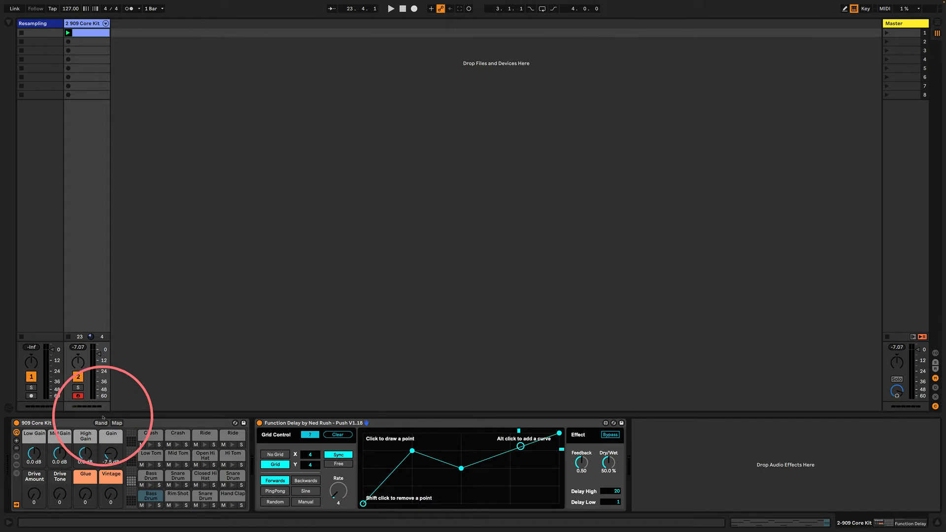
Stop the 909 Core Kit clip and start the transport running.
click(69, 336)
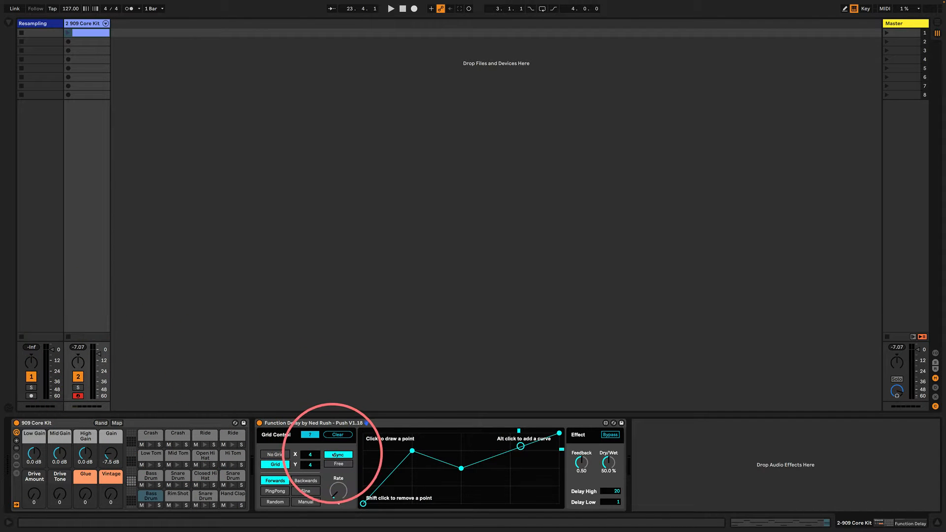
key(space)
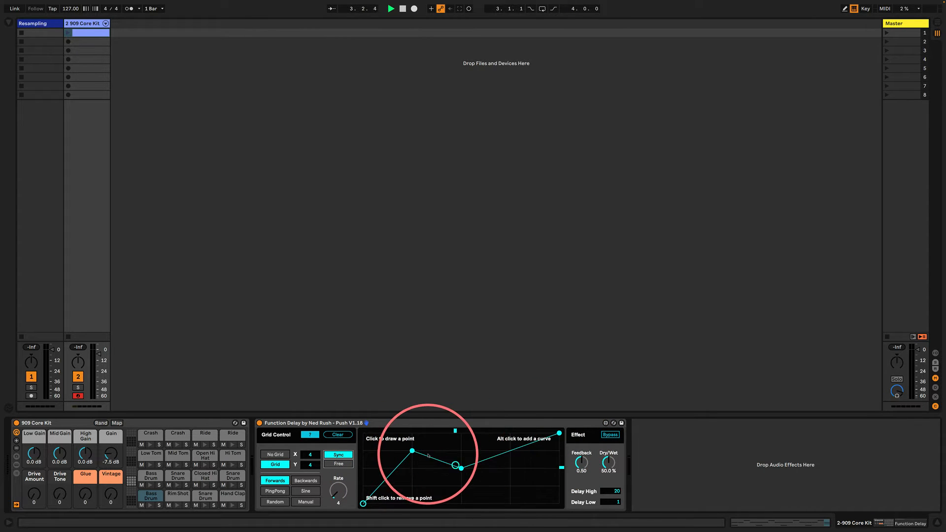
Try the delay's Sync timing with the Rate at 1 and at 64.
click(335, 465)
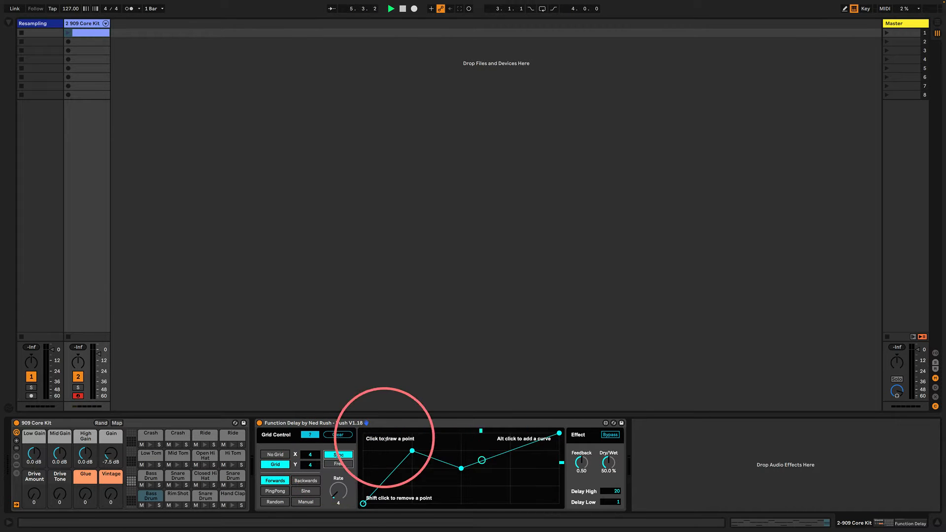
click(338, 492)
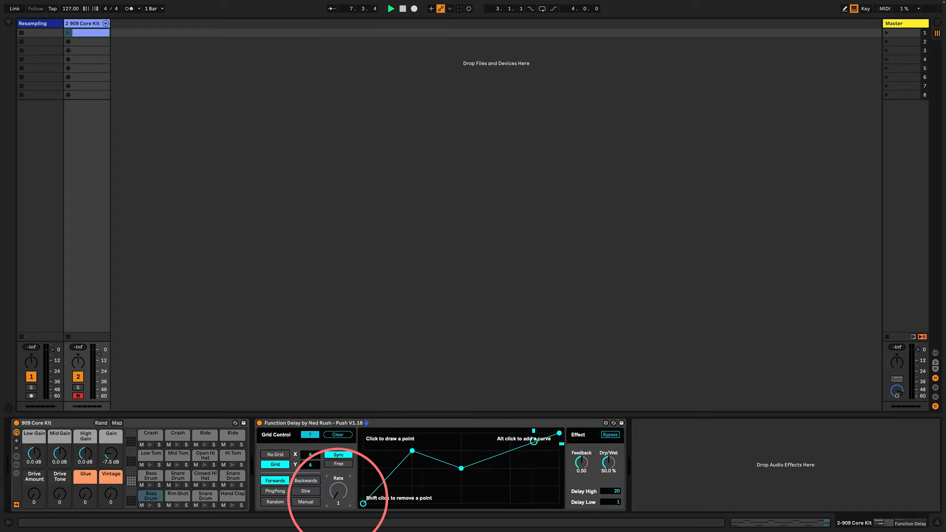
drag(338, 492, 338, 402)
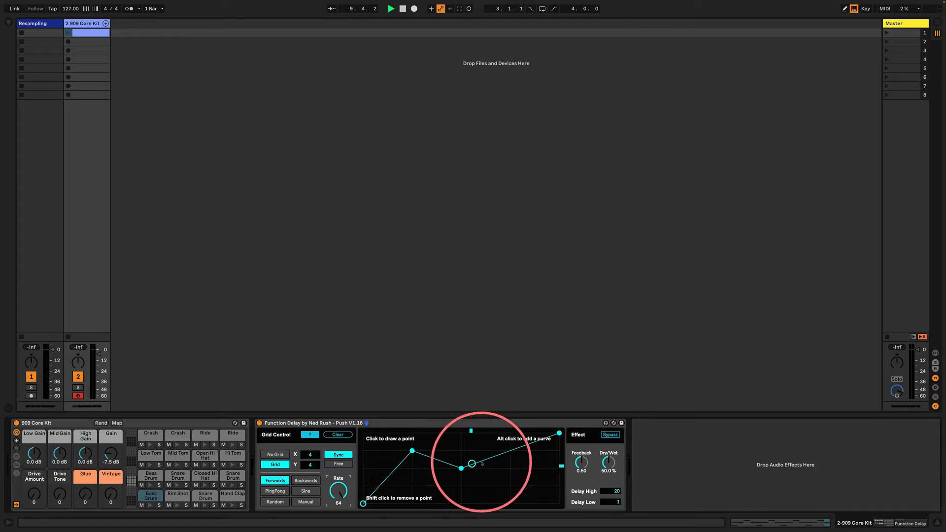
Try Free timing with the Free Rate at 30 Hz and 0.14 Hz, and return to Sync with the Rate at 4.
click(339, 464)
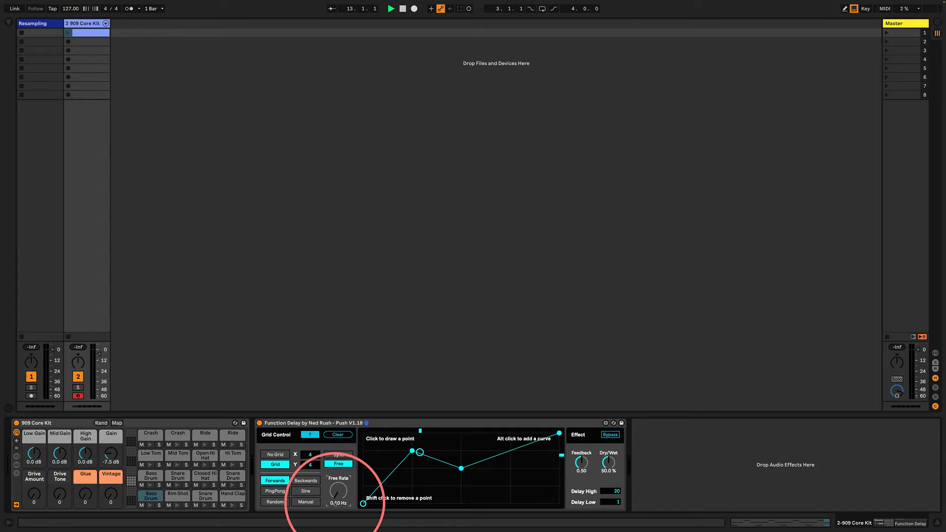
drag(337, 495, 338, 407)
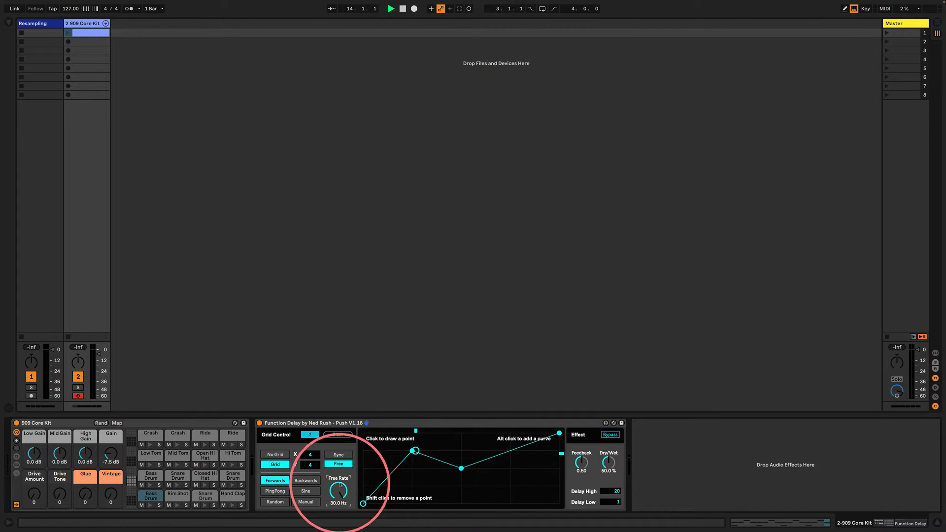
drag(333, 504, 325, 517)
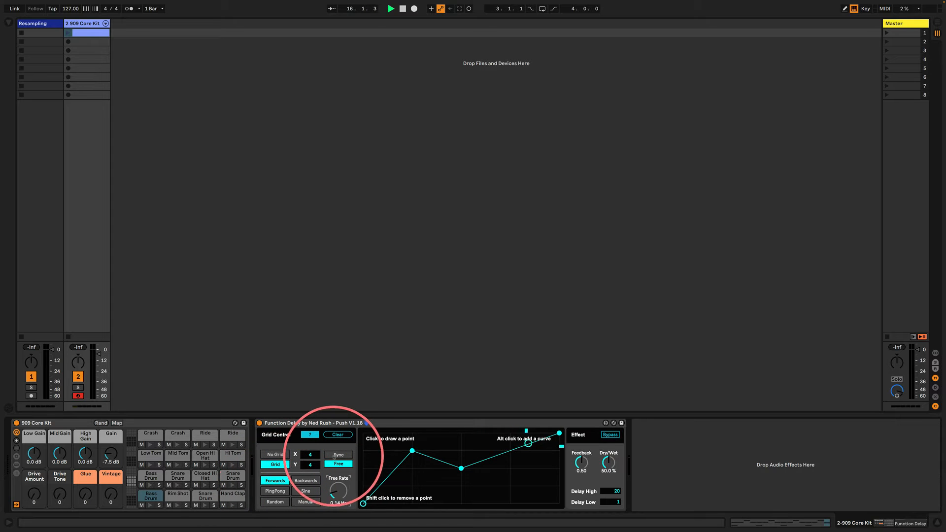
click(339, 455)
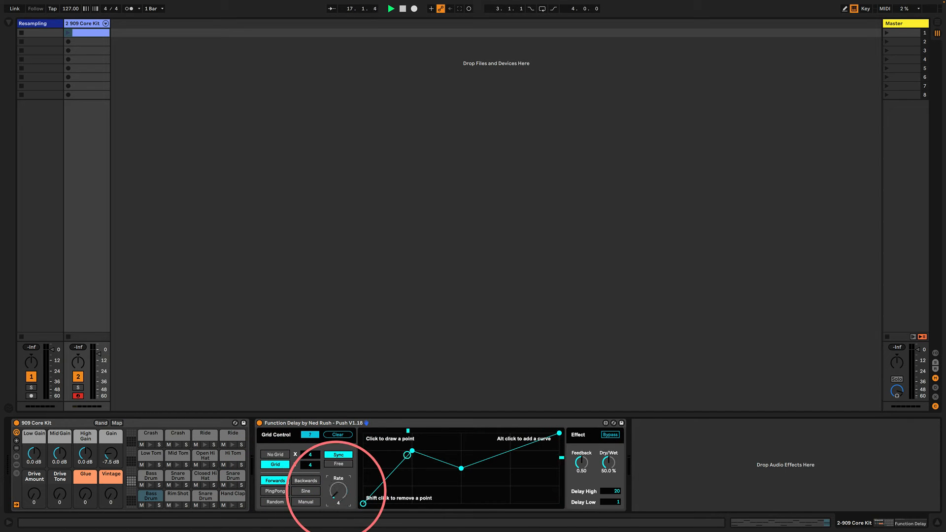
Try the Backwards, PingPong, Sine and Random playback modes, setting the synced Rate to 1 in Random mode.
click(307, 481)
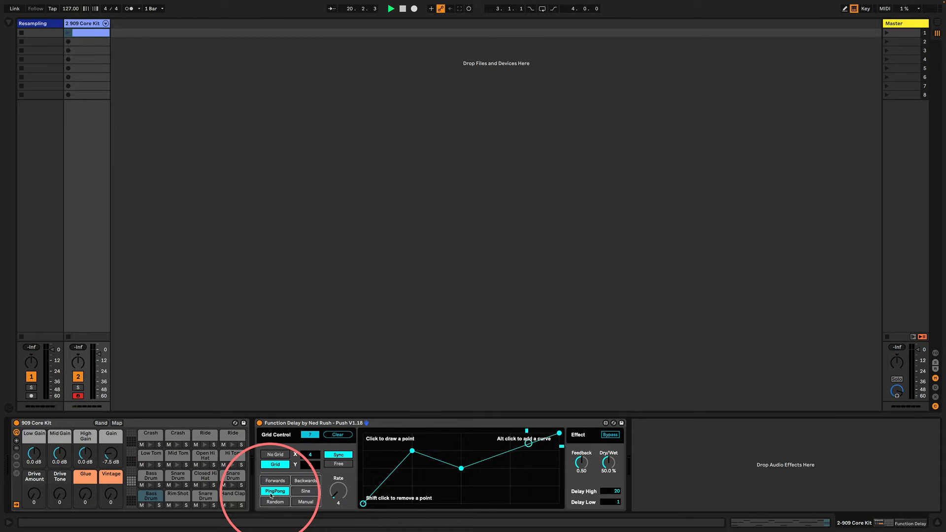
click(298, 493)
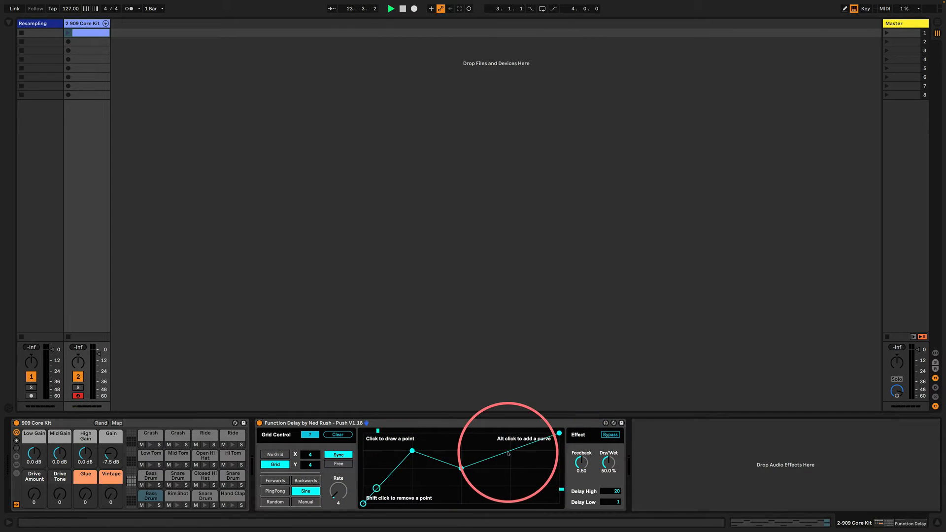
click(275, 502)
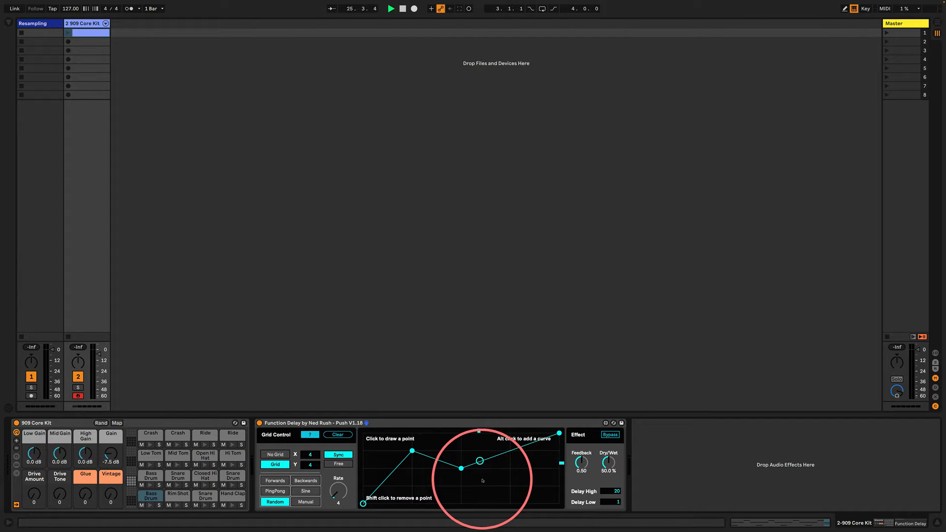
drag(338, 492, 336, 497)
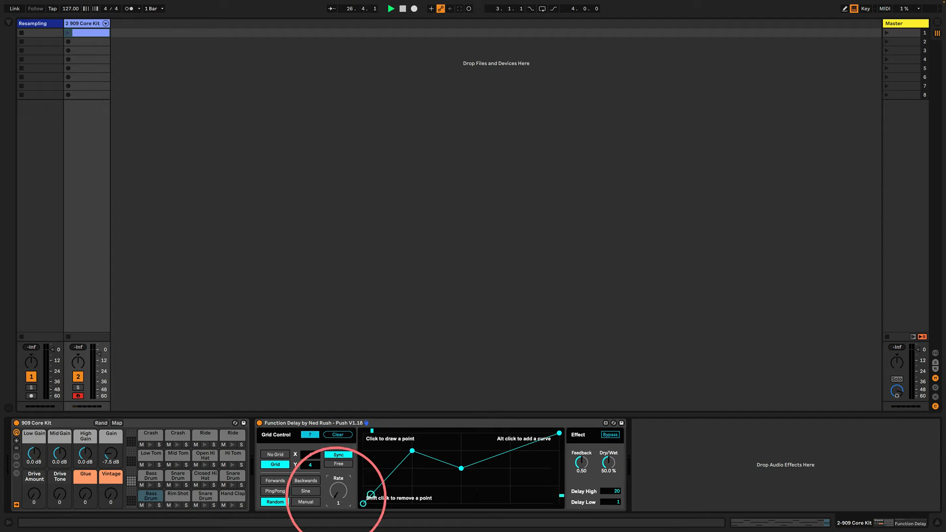
Switch the playback mode to Manual, set Manual Slide to 10000 and move the Manual position to 0.17.
click(306, 501)
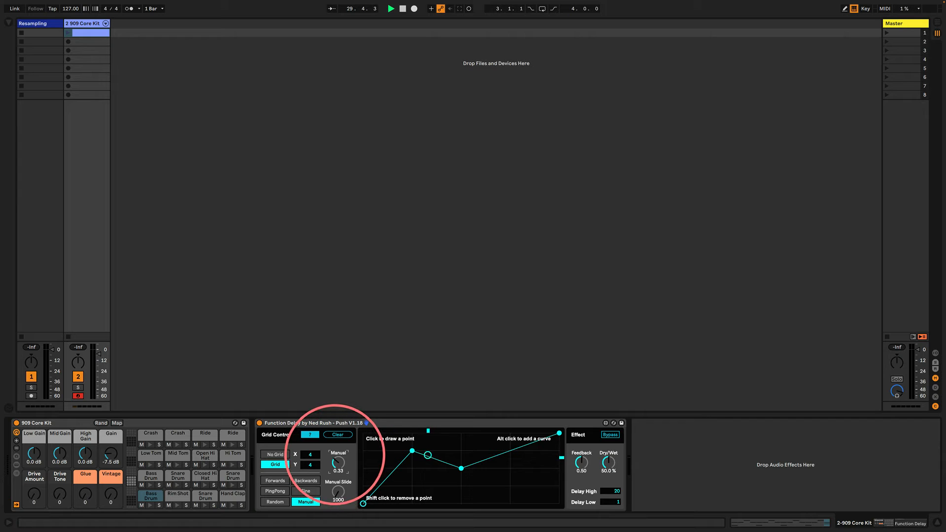
mouse_move(335, 455)
mouse_down()
mouse_move(337, 434)
mouse_move(338, 443)
mouse_up()
drag(338, 491, 328, 419)
drag(338, 458, 338, 468)
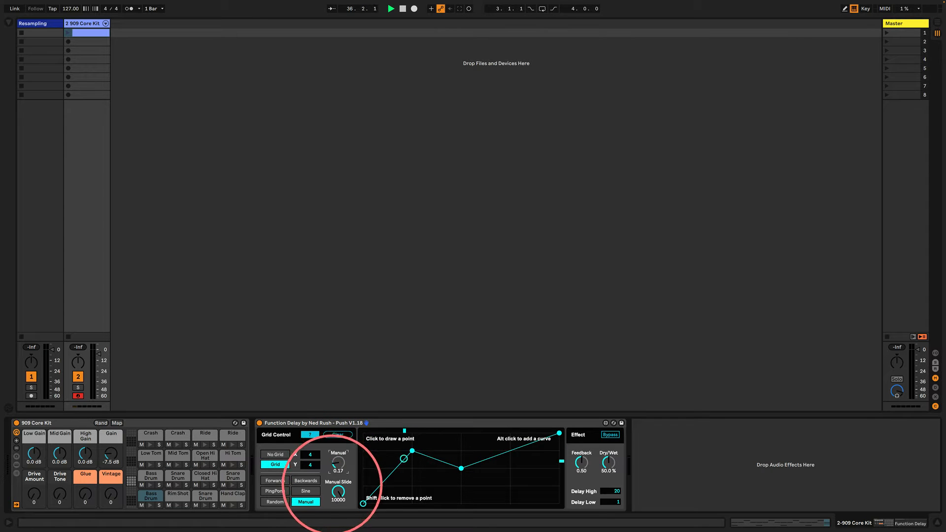
Launch the 909 Core Kit clip, and curve the graph's last segment downward while sweeping the Manual position to 0.83.
click(68, 33)
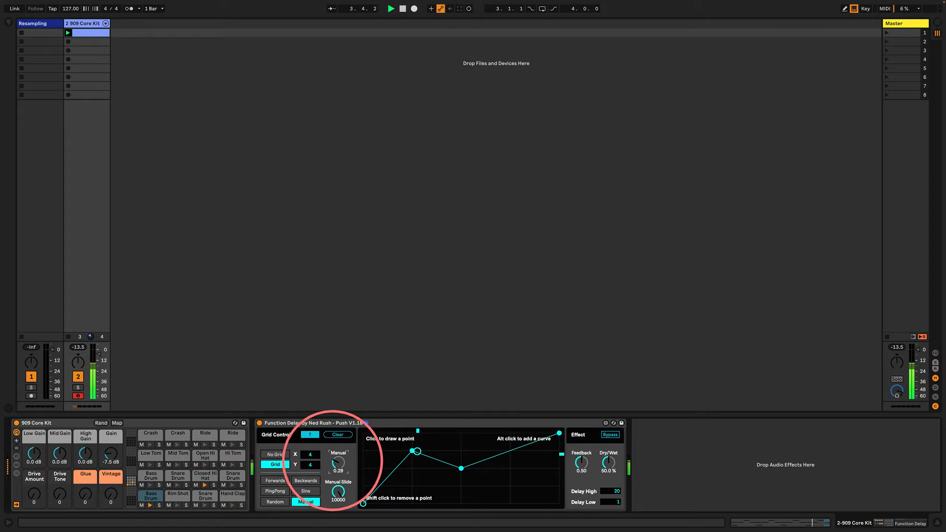
mouse_move(337, 466)
mouse_down()
mouse_move(338, 452)
mouse_move(335, 483)
mouse_move(335, 461)
mouse_up()
alt+click(508, 451)
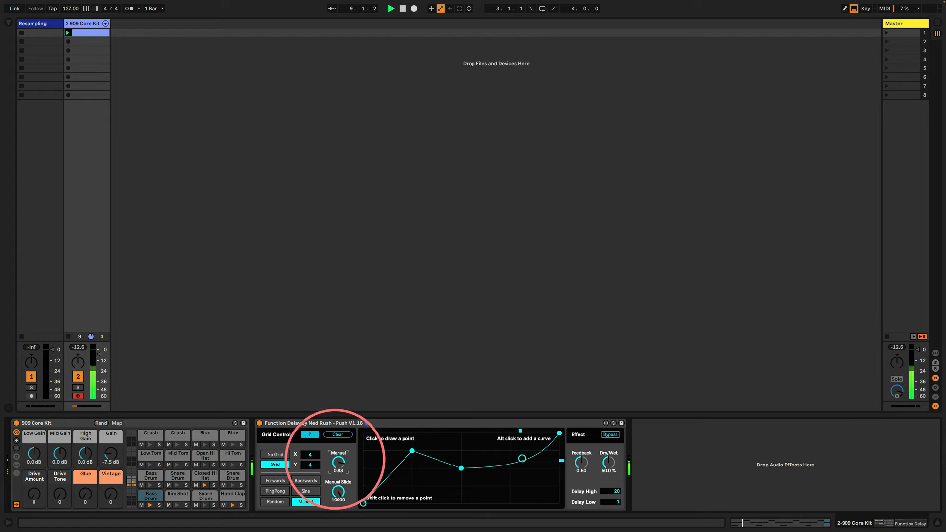
In Forwards mode, set the grid's X and Y to 8 and add three points to the graph's second half.
click(274, 481)
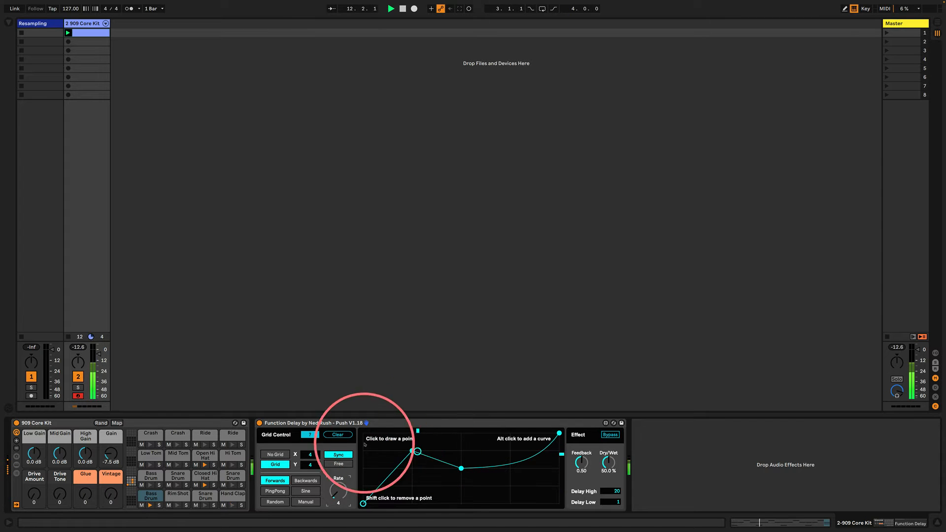
drag(306, 463, 305, 457)
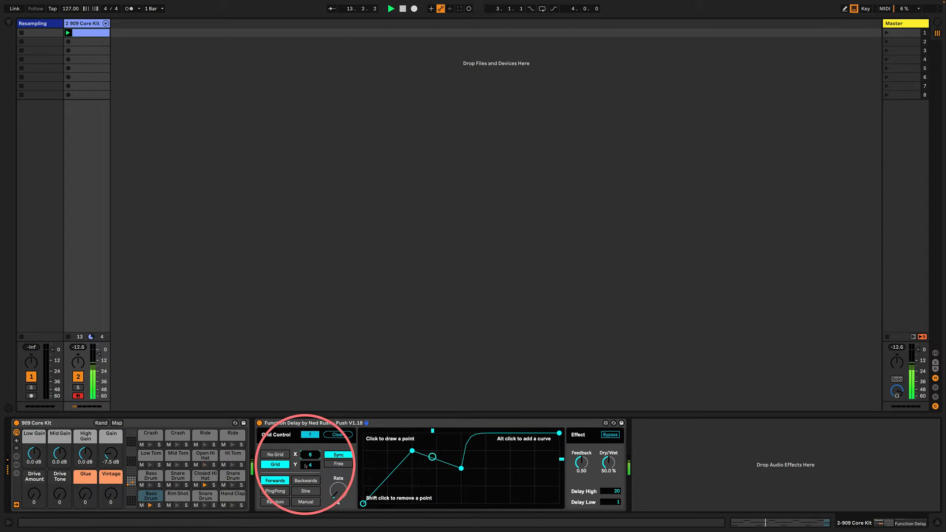
click(485, 487)
click(510, 460)
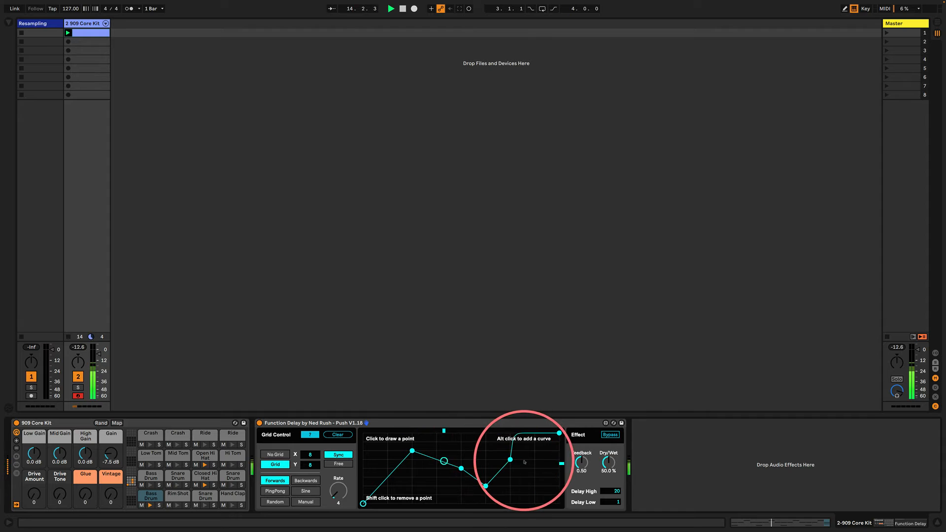
click(534, 460)
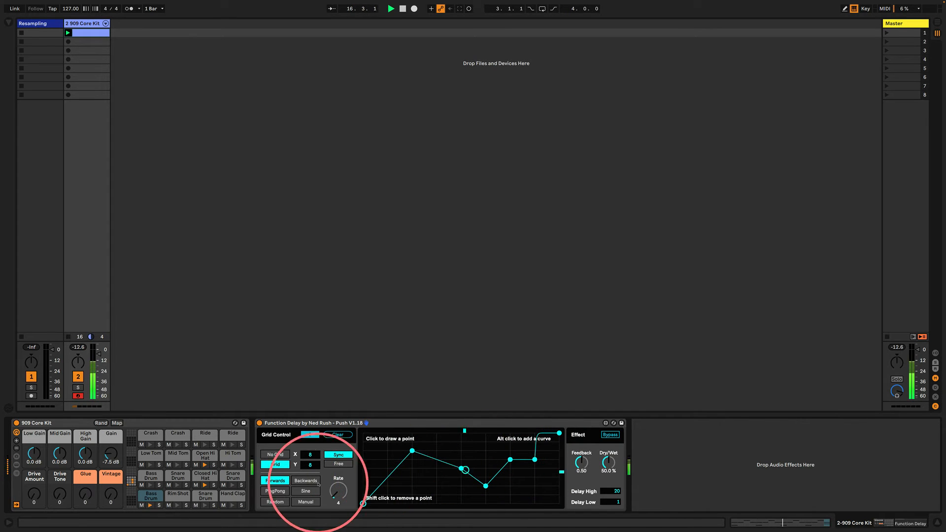
Switch the playback mode to PingPong and curve the graph's first segment downward.
click(276, 492)
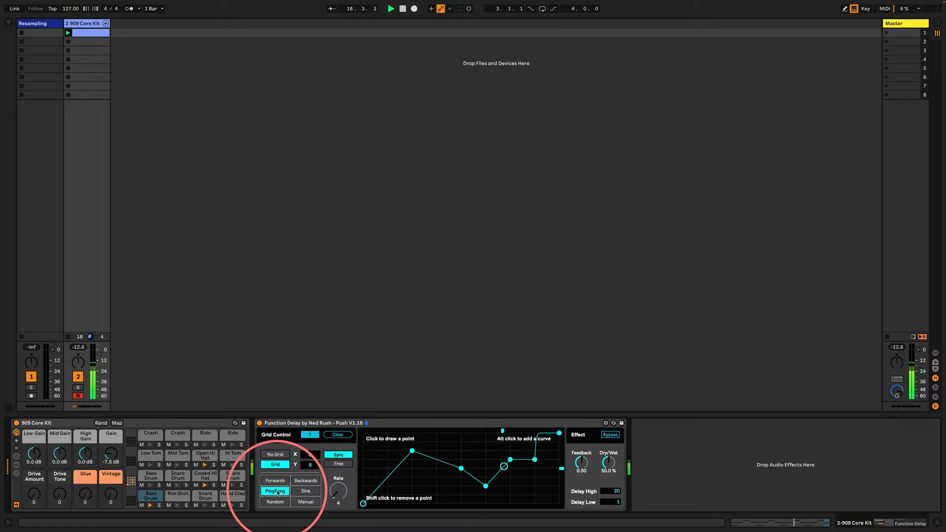
drag(405, 458, 390, 490)
Set Feedback to 0.80 and Dry/Wet to 100 % while varying Delay High.
drag(581, 463, 577, 453)
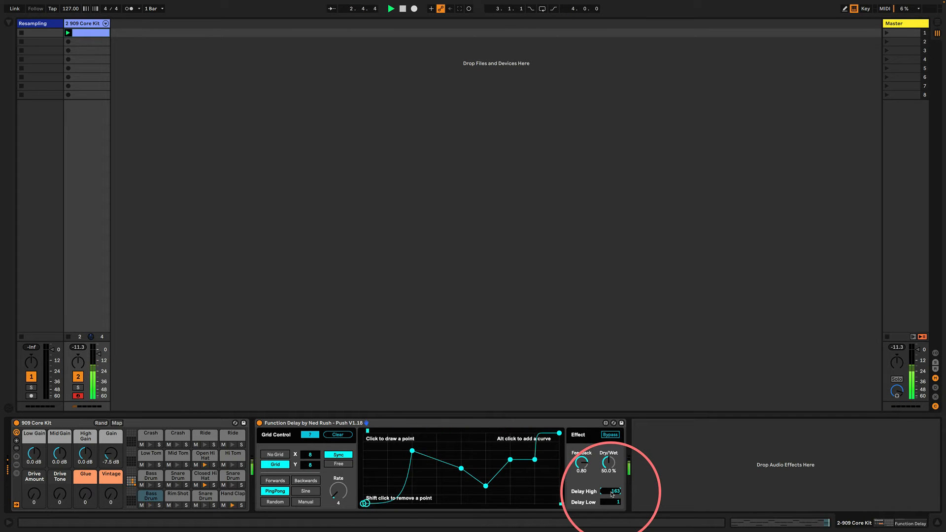
drag(612, 494, 614, 397)
drag(608, 465, 609, 434)
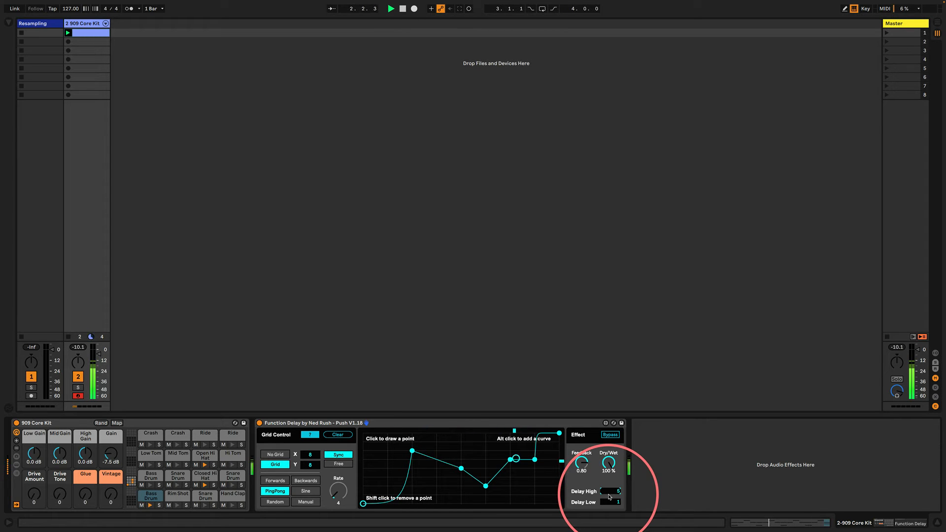
Set Delay High to 1000 and Delay Low to 500, and lower Feedback to 0.18.
drag(610, 491, 588, 468)
key(space)
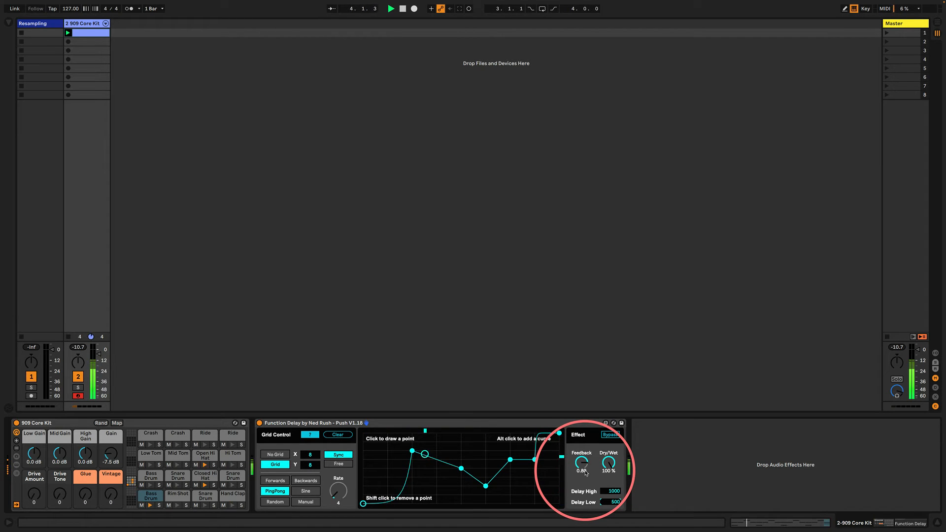
mouse_move(586, 473)
mouse_down()
mouse_move(577, 448)
mouse_move(576, 475)
mouse_move(579, 464)
mouse_up()
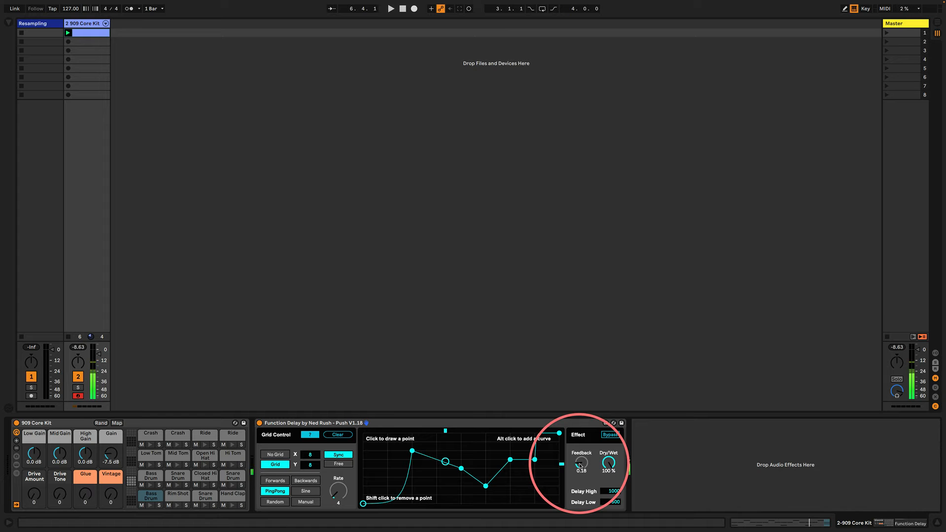
Replace Function Delay with Function Filter, and play the clip with Dry/Wet at 100 %.
click(402, 425)
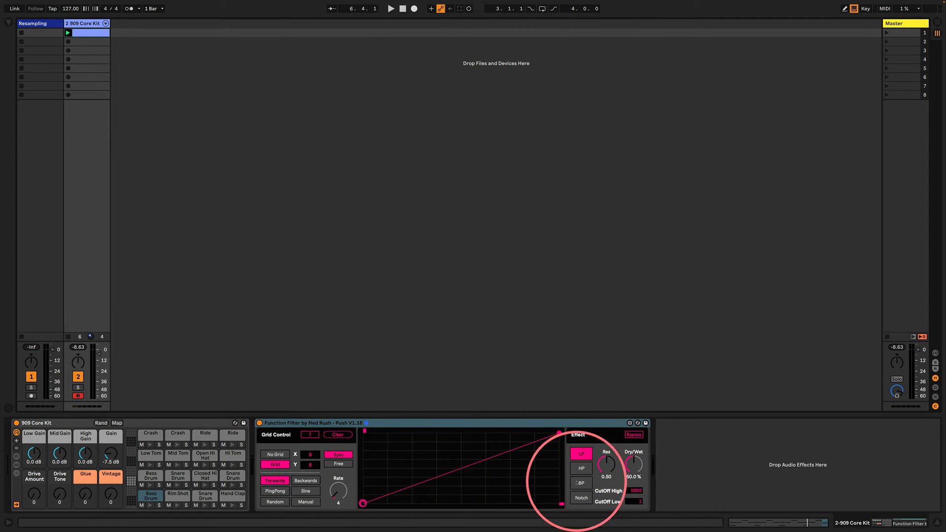
key(space)
drag(635, 458, 636, 424)
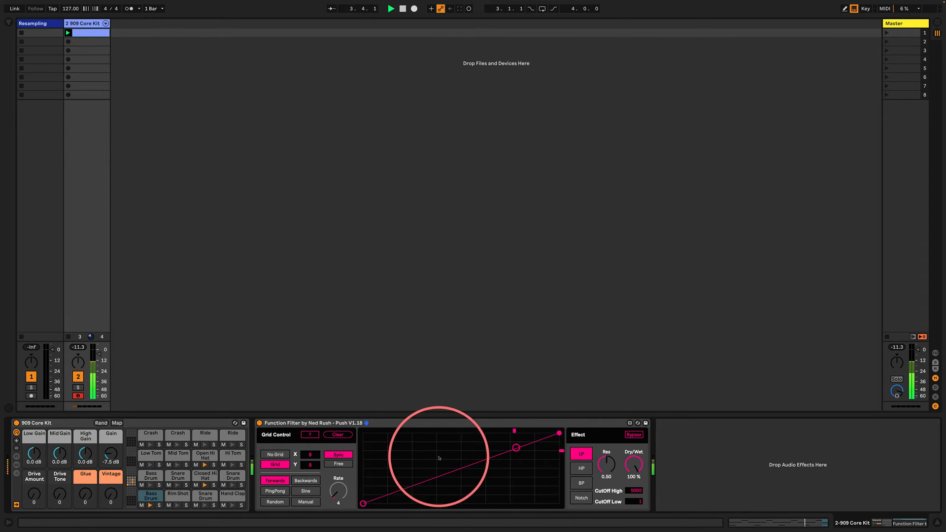
Shape the filter graph into alternating full-height peaks and floor-level points joined by curved segments.
mouse_move(397, 446)
mouse_down()
mouse_move(370, 432)
mouse_move(388, 501)
mouse_up()
drag(402, 461, 394, 436)
mouse_move(406, 456)
mouse_down()
mouse_move(409, 492)
mouse_move(419, 391)
mouse_move(437, 482)
mouse_move(439, 401)
mouse_move(458, 472)
mouse_move(483, 406)
mouse_move(513, 462)
mouse_move(503, 513)
mouse_move(547, 443)
mouse_move(507, 453)
mouse_move(497, 469)
mouse_move(459, 461)
mouse_move(449, 468)
mouse_move(422, 437)
mouse_move(433, 443)
mouse_move(441, 488)
mouse_move(426, 481)
mouse_move(423, 425)
mouse_move(399, 465)
mouse_move(370, 454)
mouse_move(372, 463)
mouse_up()
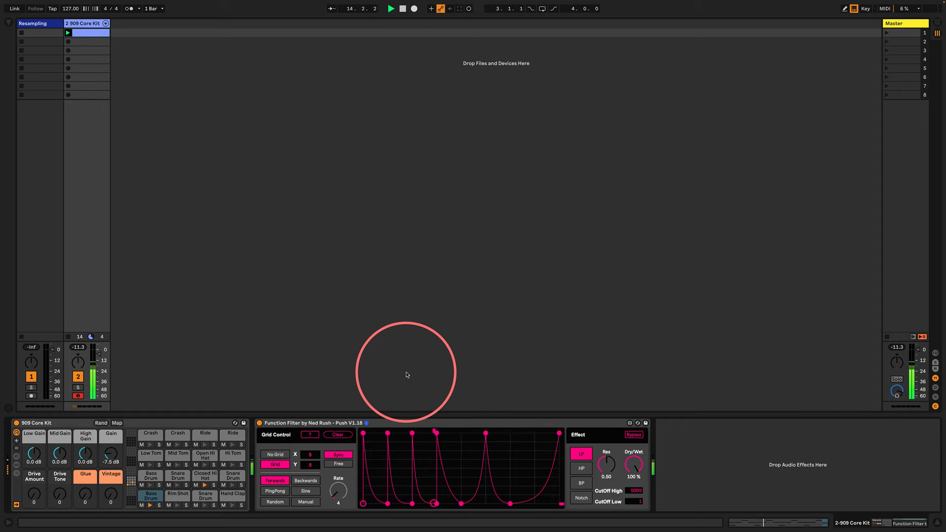
Audition the HP, BP and Notch filter types with Res at 0.48, lower Dry/Wet to 50.4 % and return to LP.
mouse_move(607, 461)
mouse_down()
mouse_move(600, 454)
mouse_move(602, 468)
mouse_up()
click(581, 467)
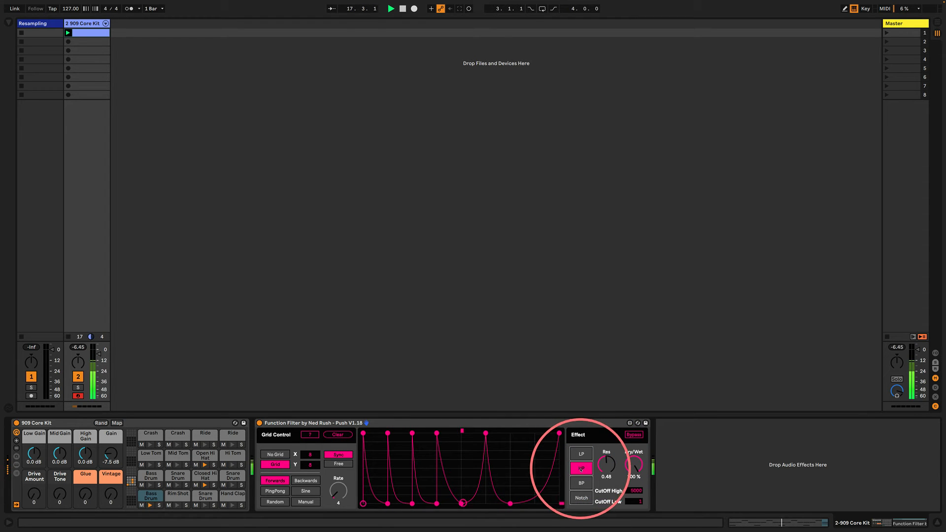
click(582, 483)
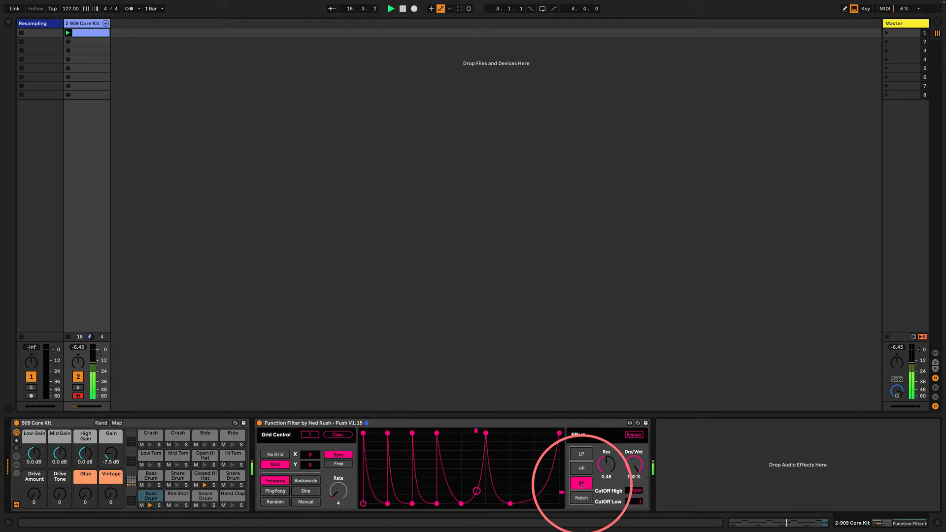
click(582, 497)
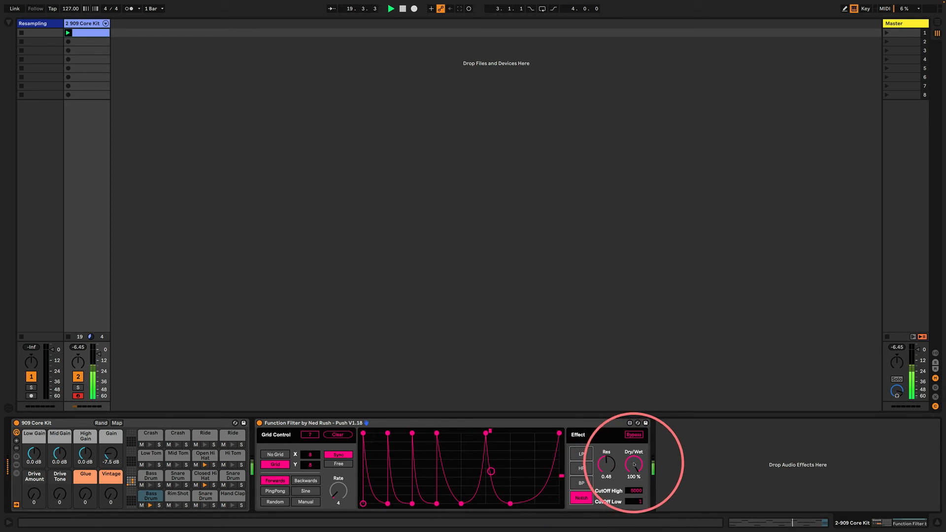
drag(634, 465, 634, 493)
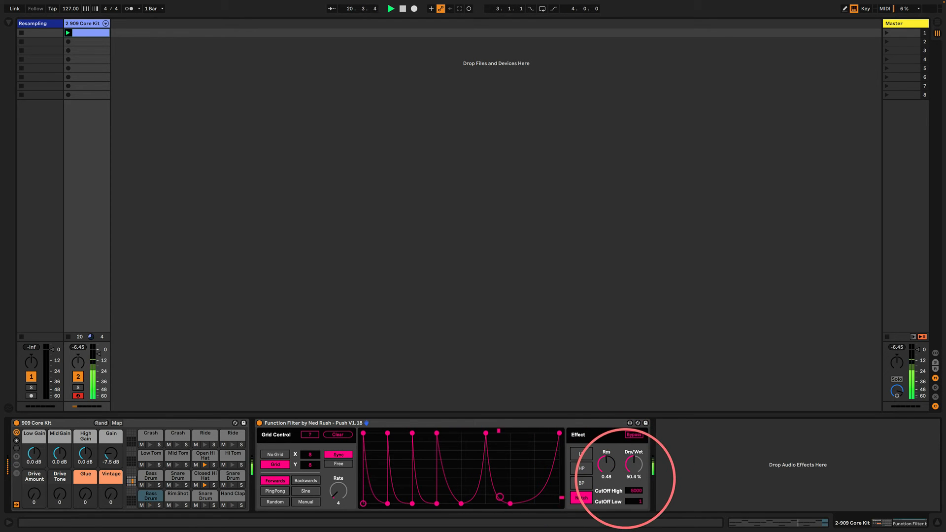
click(582, 454)
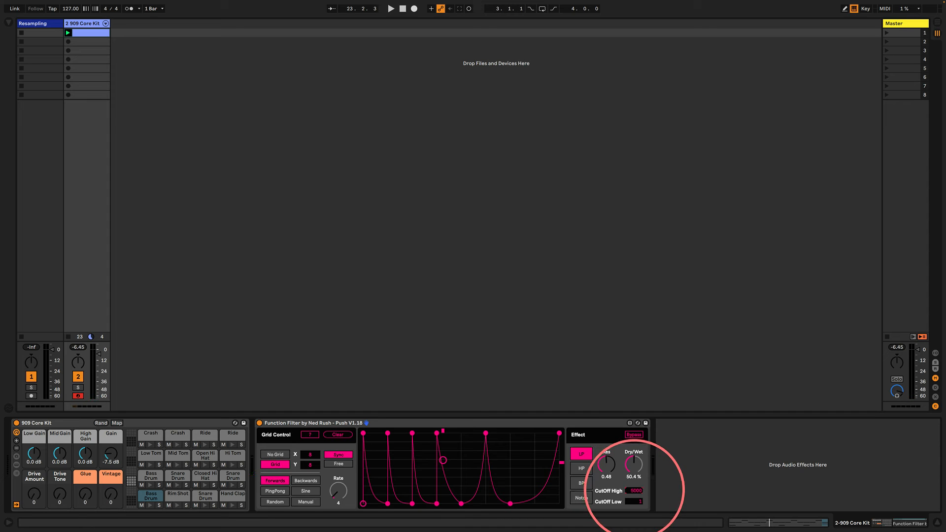
Set Dry/Wet to 100 %, and try Res at 0.74 and 0.32 with CutOff High at 250 and 10000.
key(space)
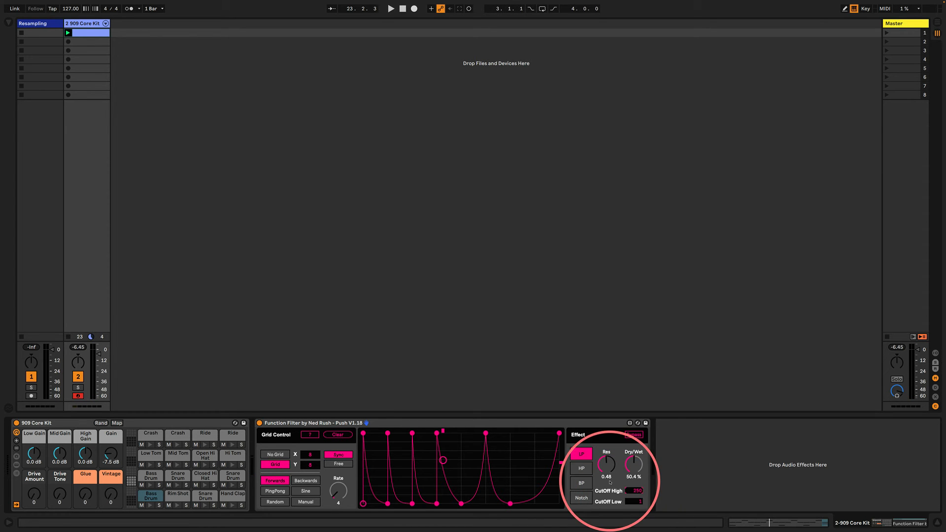
drag(634, 466, 643, 402)
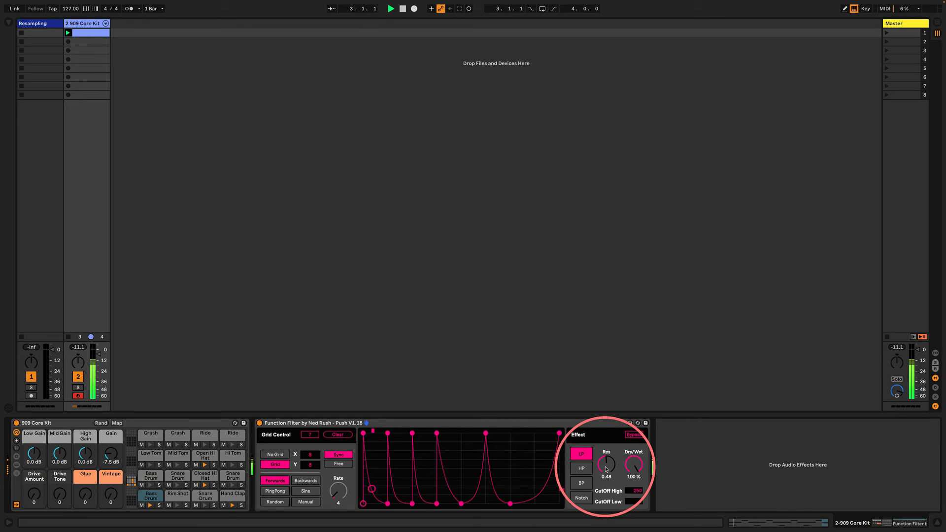
drag(606, 469, 606, 451)
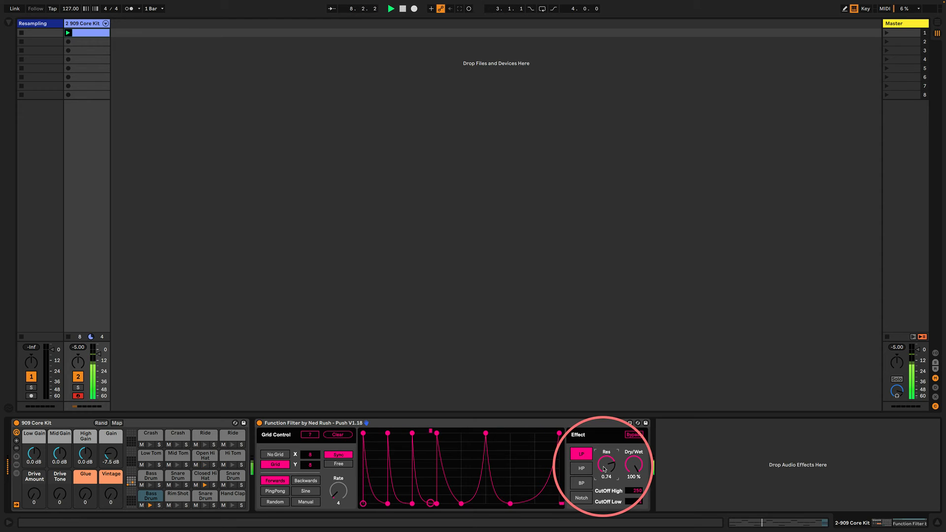
drag(605, 469, 605, 491)
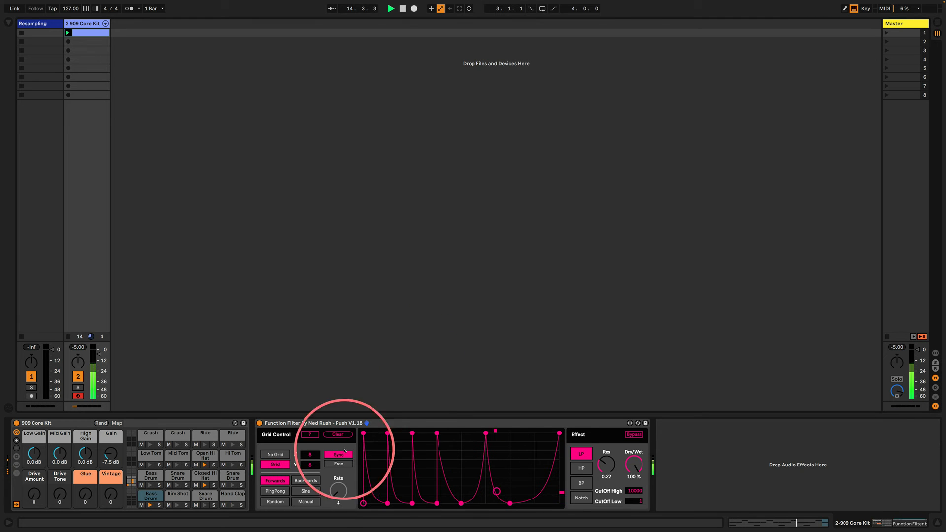
Try Manual mode with the position at 0.80, and return to Forwards playback with a varied Rate.
click(305, 501)
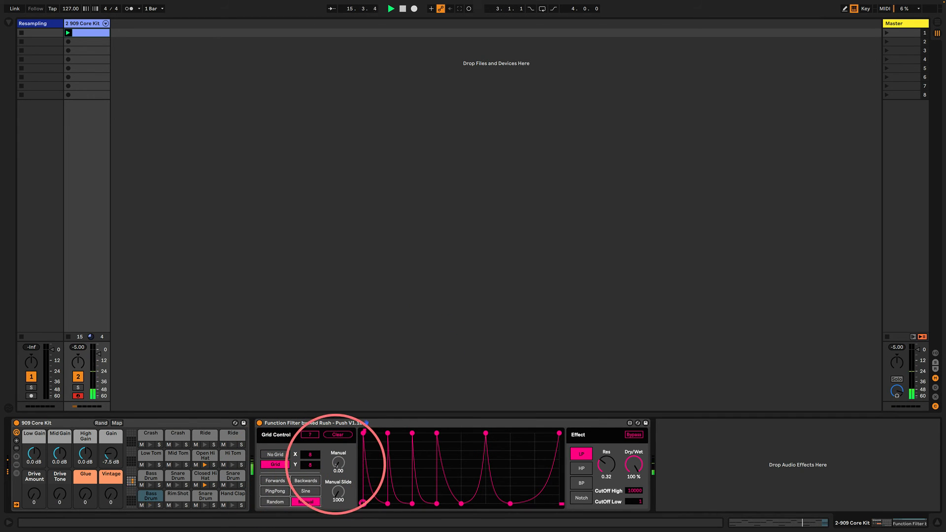
drag(328, 465, 328, 456)
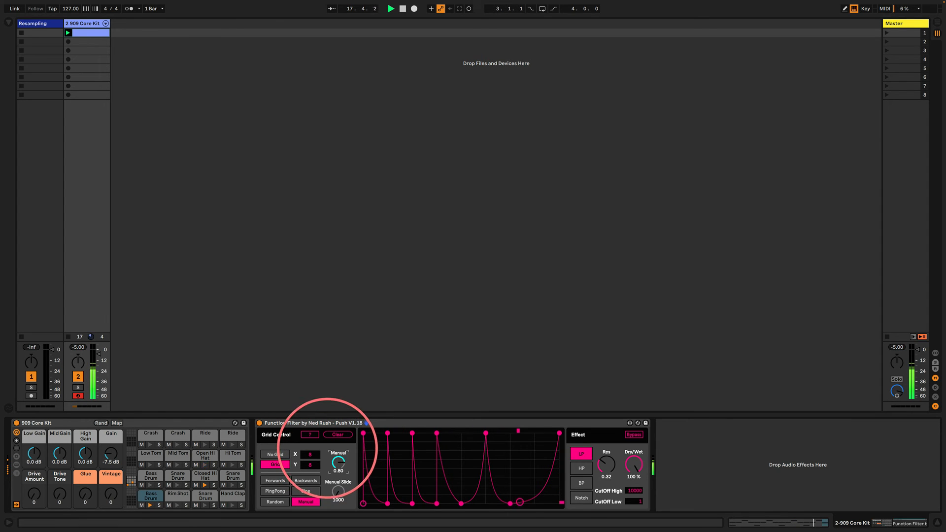
click(273, 479)
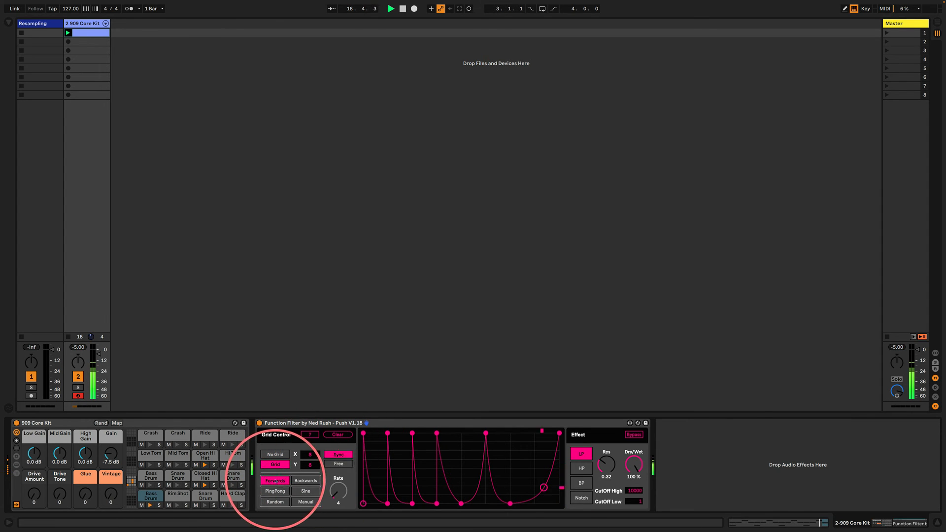
drag(335, 481, 334, 499)
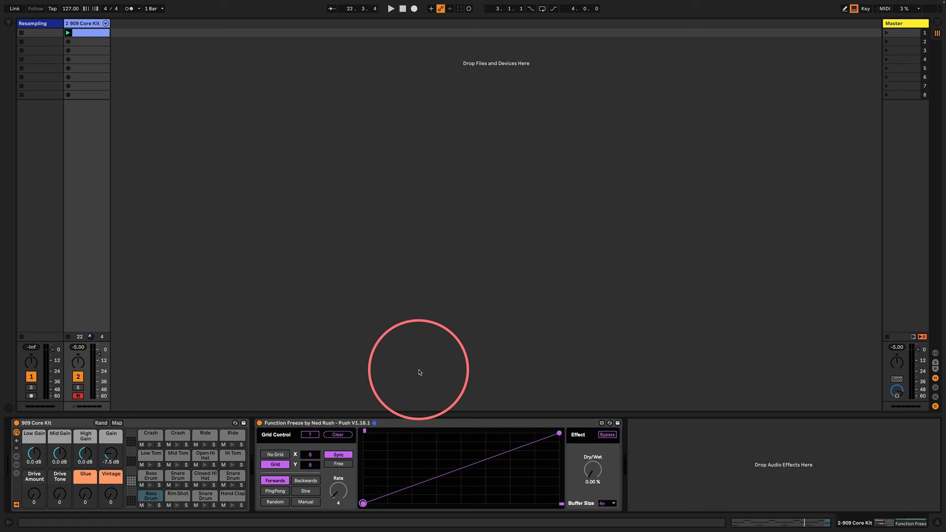
Play the clip through Function Freeze at 100 % Dry/Wet, and flatten the graph by lowering a midpoint and the end point to the floor.
key(space)
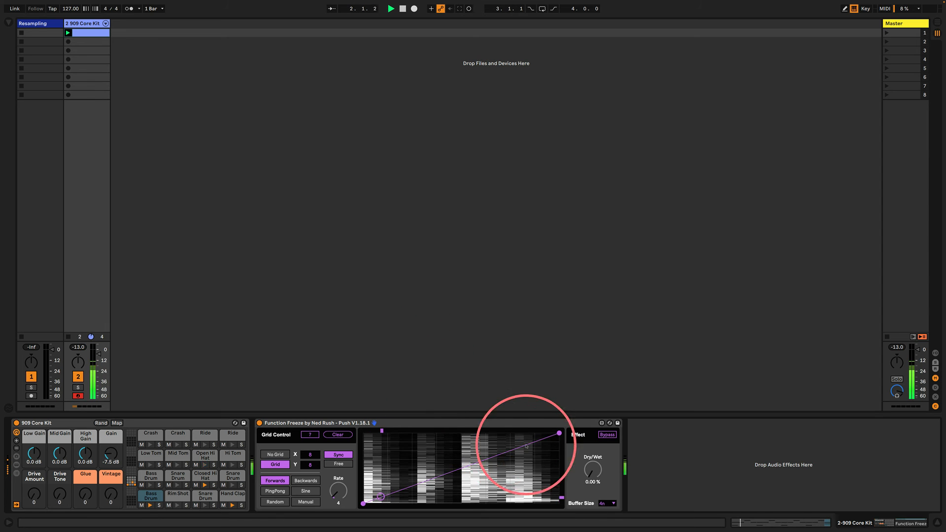
drag(592, 471, 587, 398)
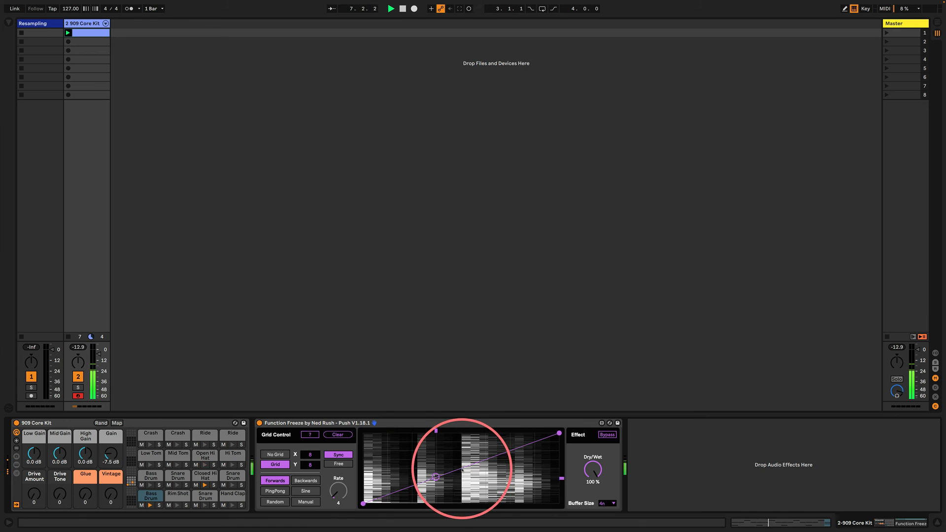
drag(461, 468, 462, 503)
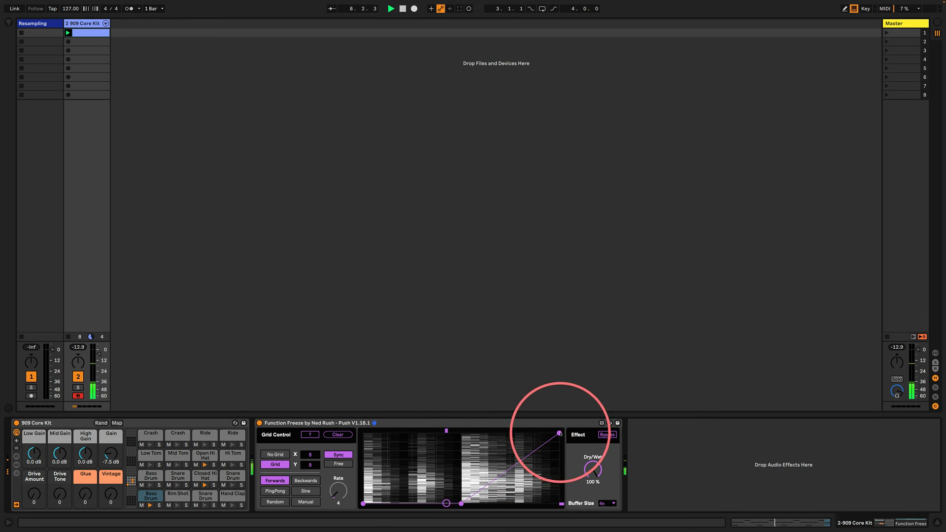
drag(559, 433, 559, 502)
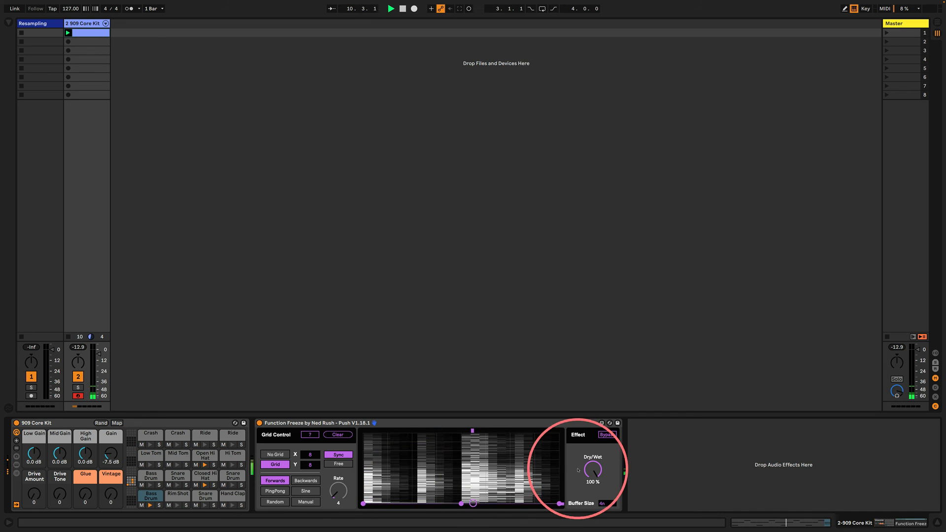
Set the Buffer Size to 1n and raise the graph's middle point to full height.
click(608, 503)
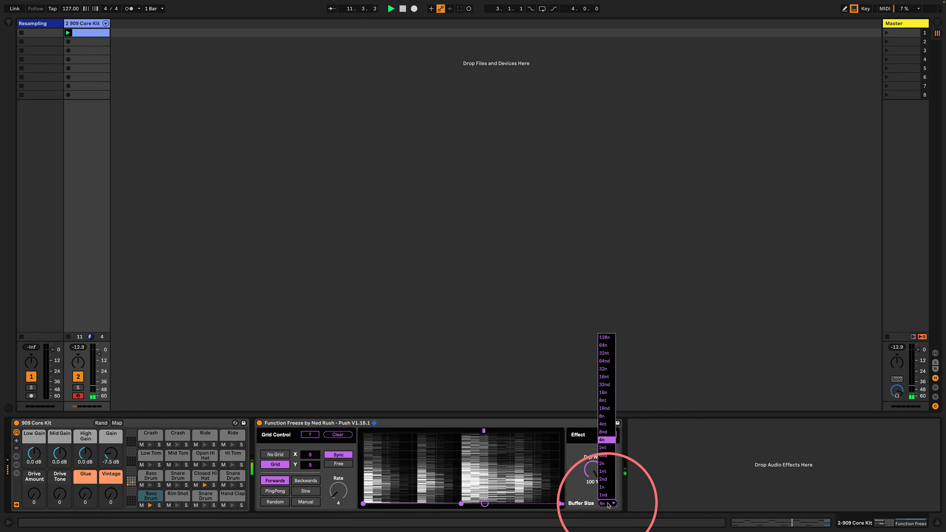
click(605, 489)
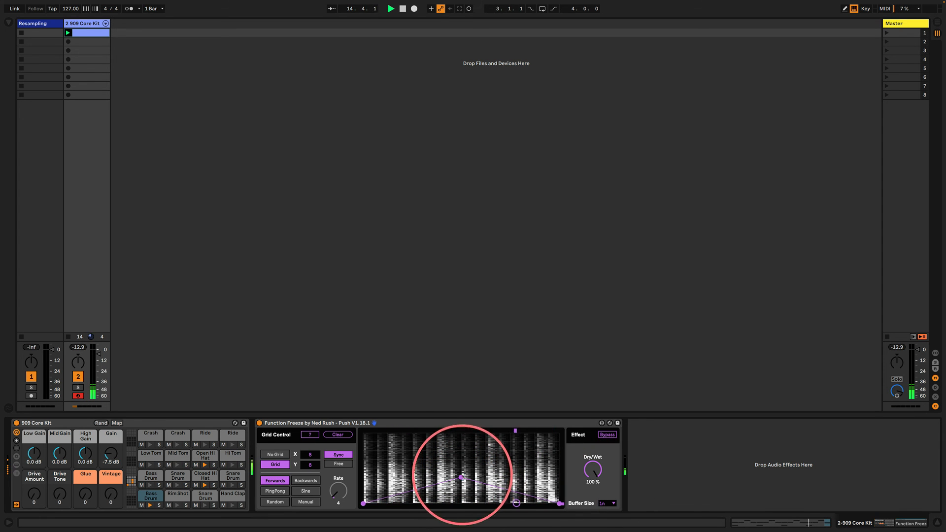
drag(461, 477, 462, 442)
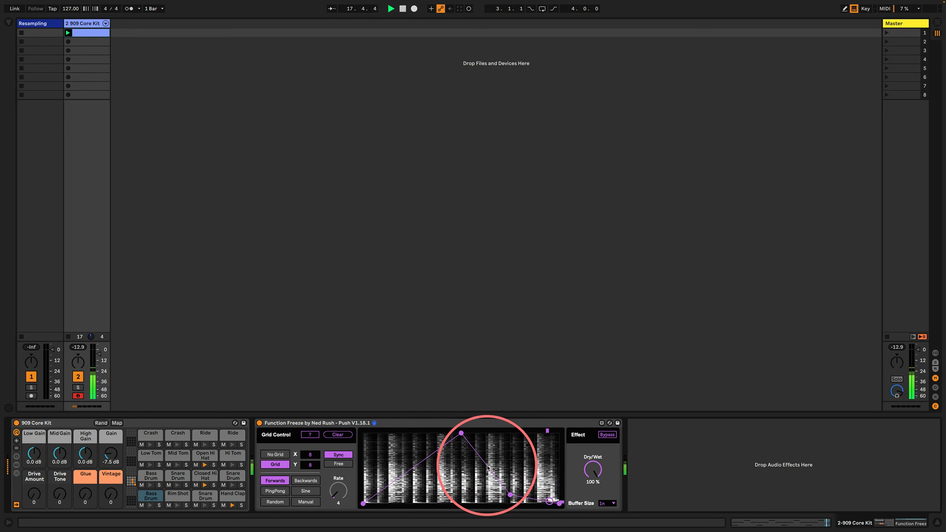
Reshape the descent after the graph's peak with an extra point and curves, and add four points to the first half.
drag(488, 467, 467, 444)
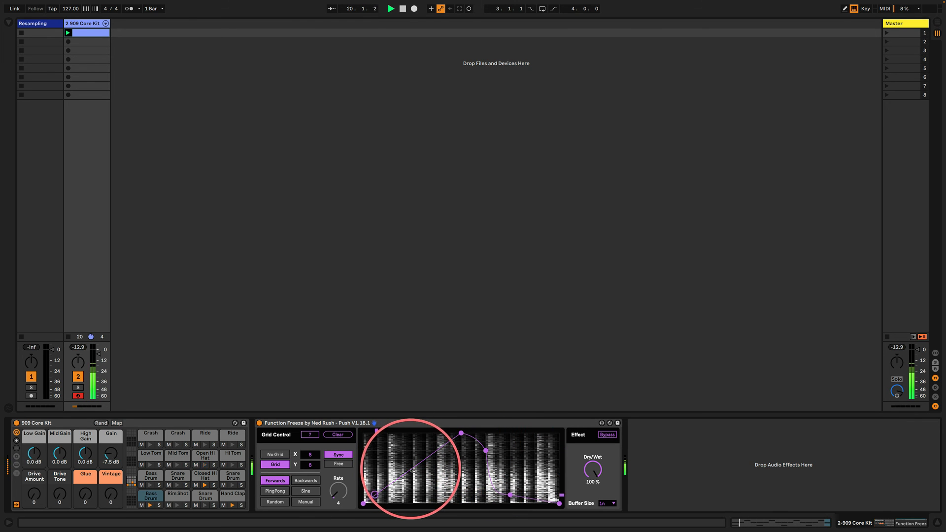
click(412, 468)
click(437, 486)
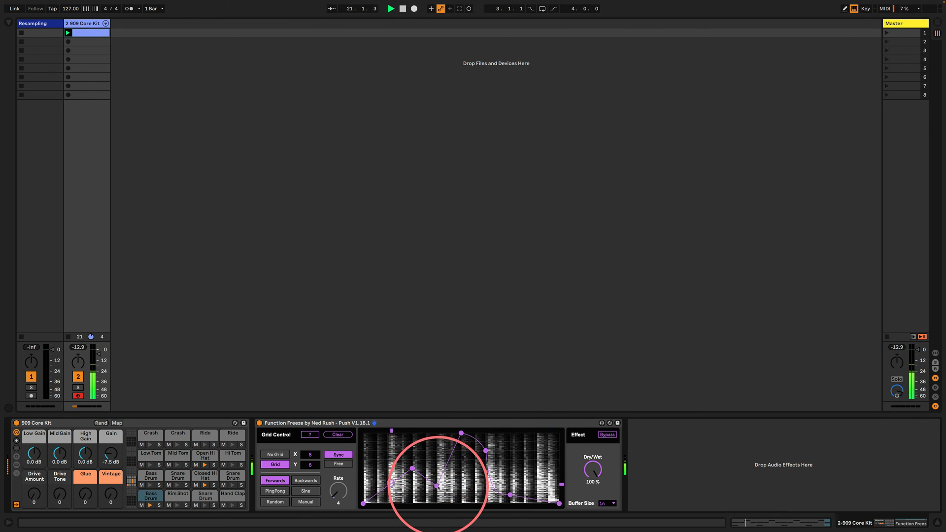
click(387, 486)
click(412, 487)
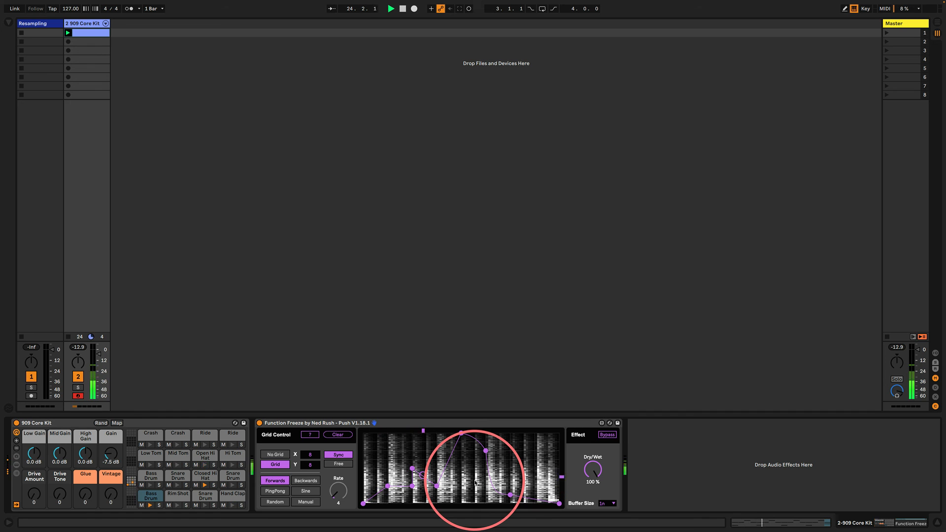
Set the Buffer Size to 4n and the synced Rate to 8.
click(605, 503)
click(601, 439)
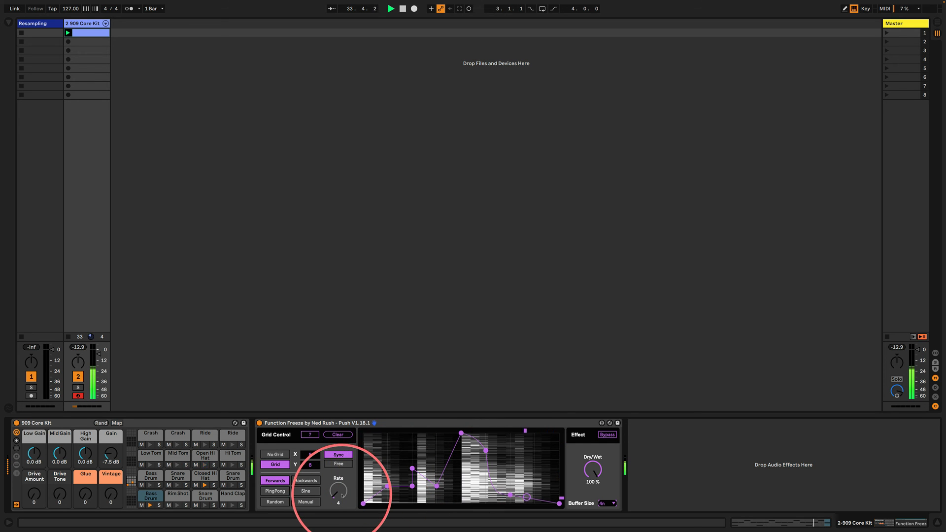
drag(338, 504, 339, 500)
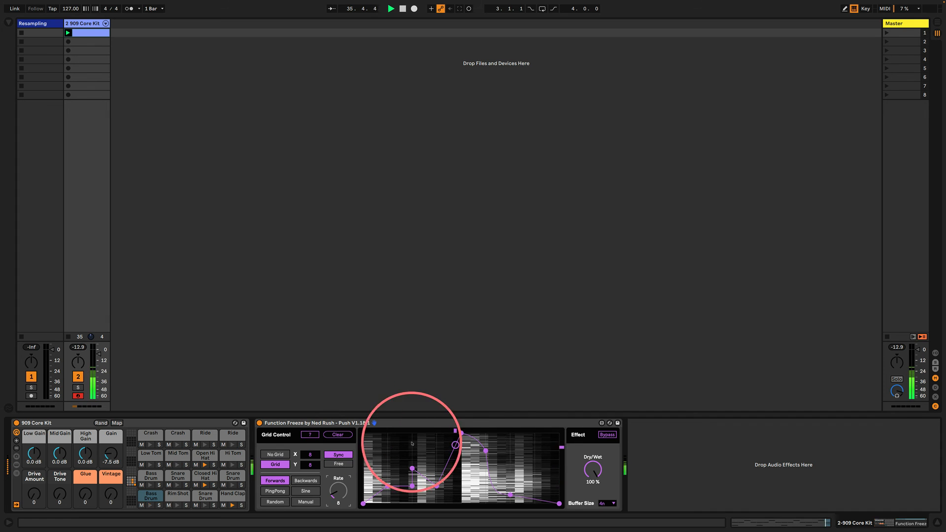
Set the Buffer Size to 16n, and stop playback with the Function Freeze device selected.
click(607, 503)
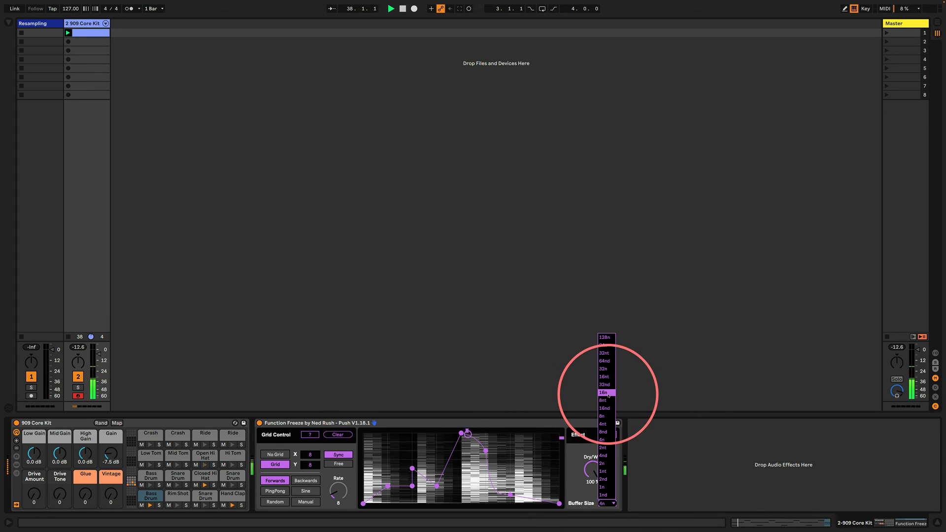
click(606, 394)
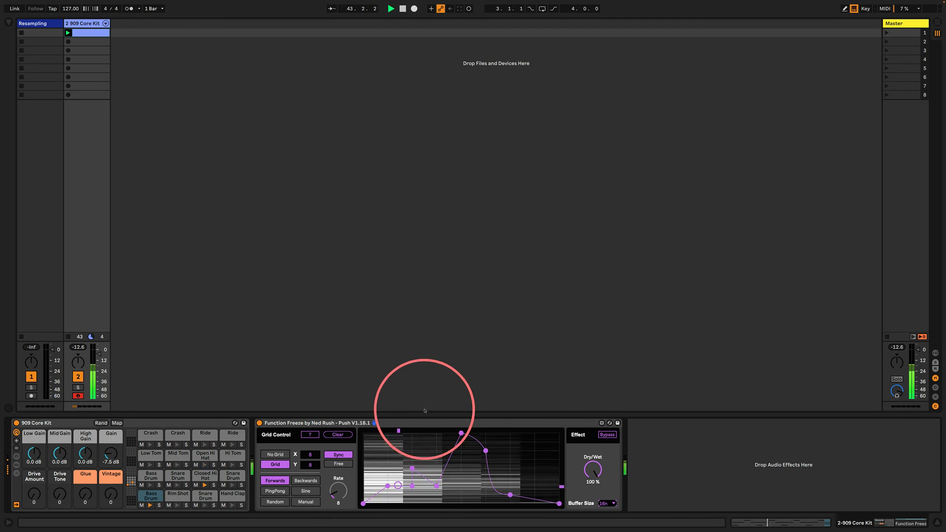
click(387, 424)
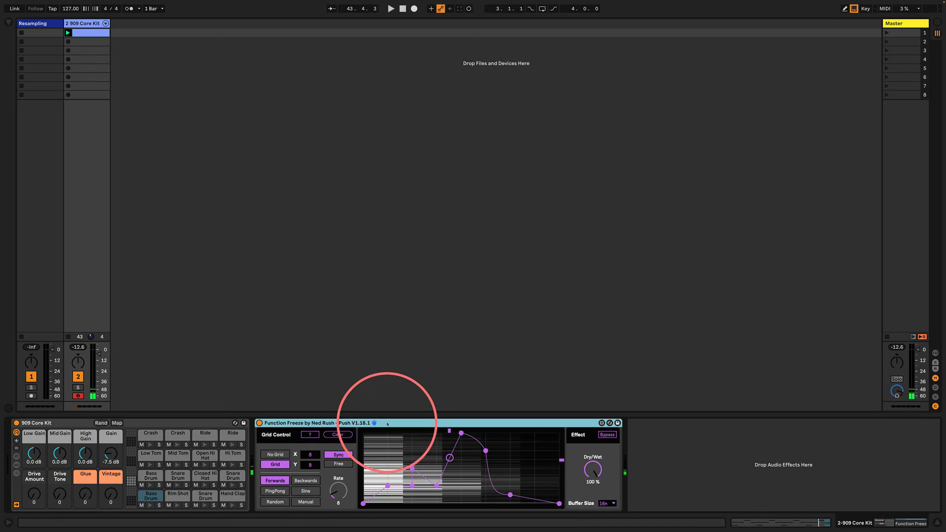